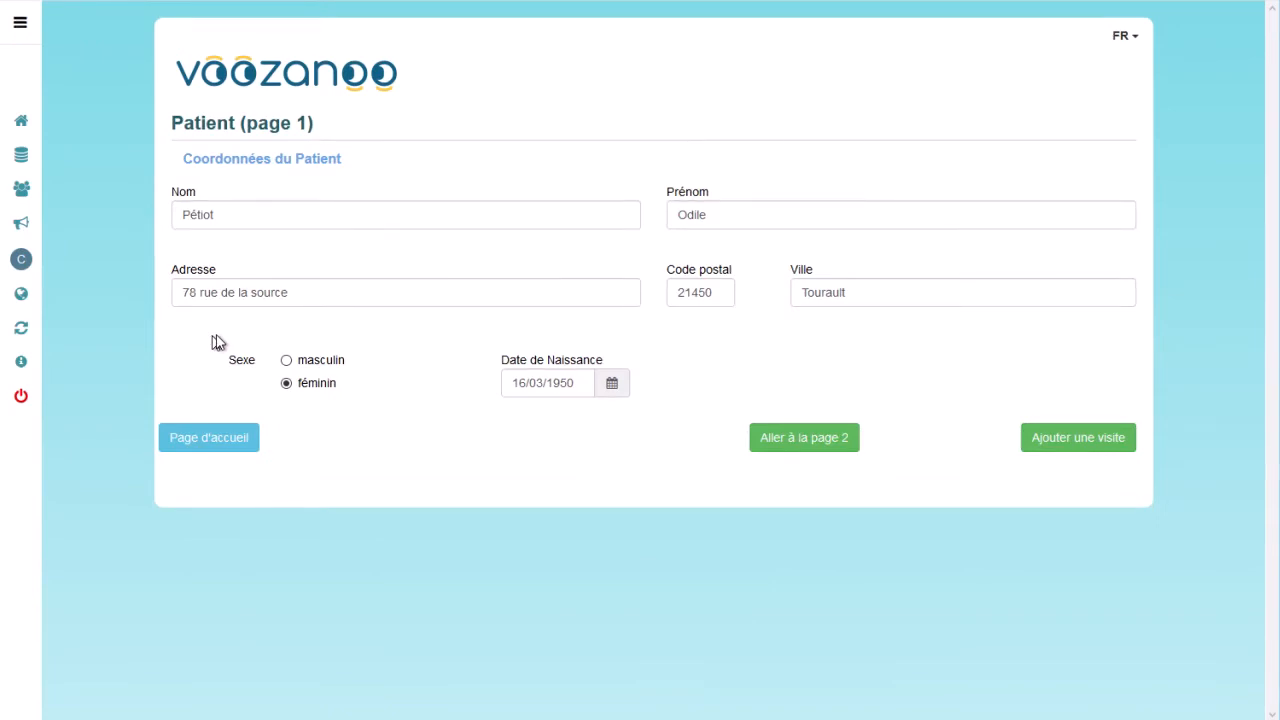
Go to the patient's second page, save it, and start adding a new visit.
click(791, 437)
click(791, 437)
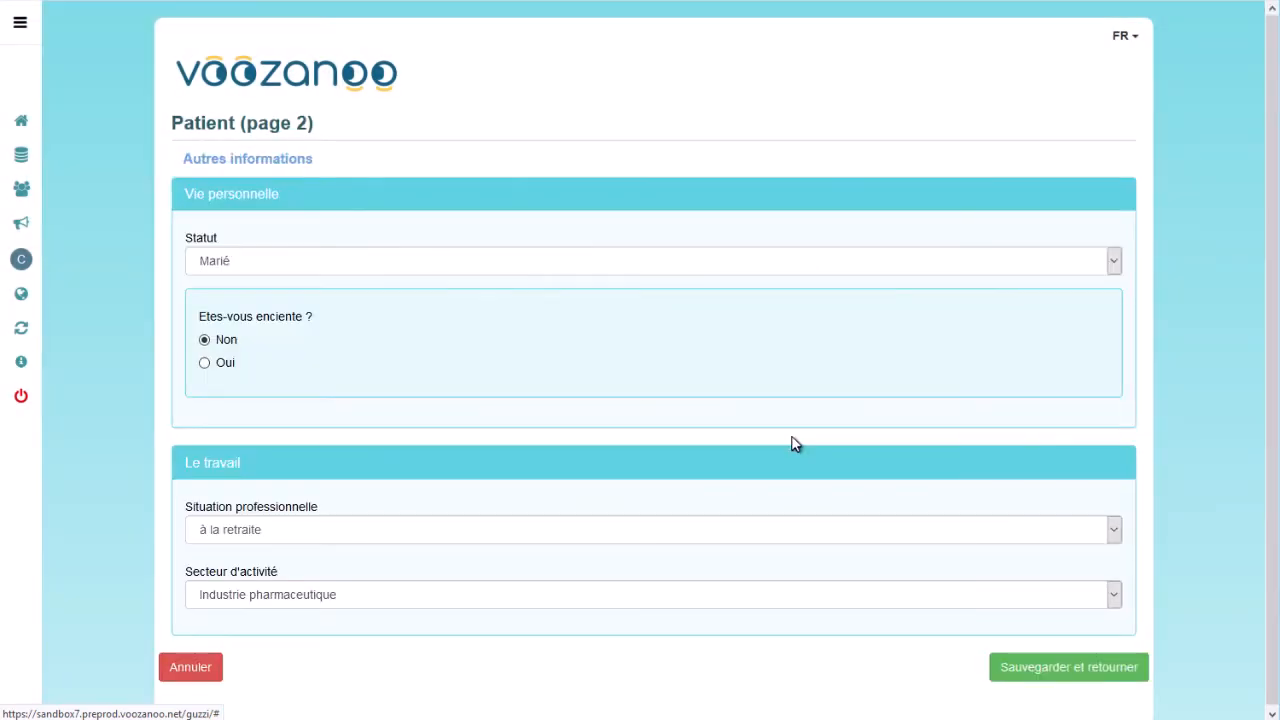
click(204, 362)
click(1046, 665)
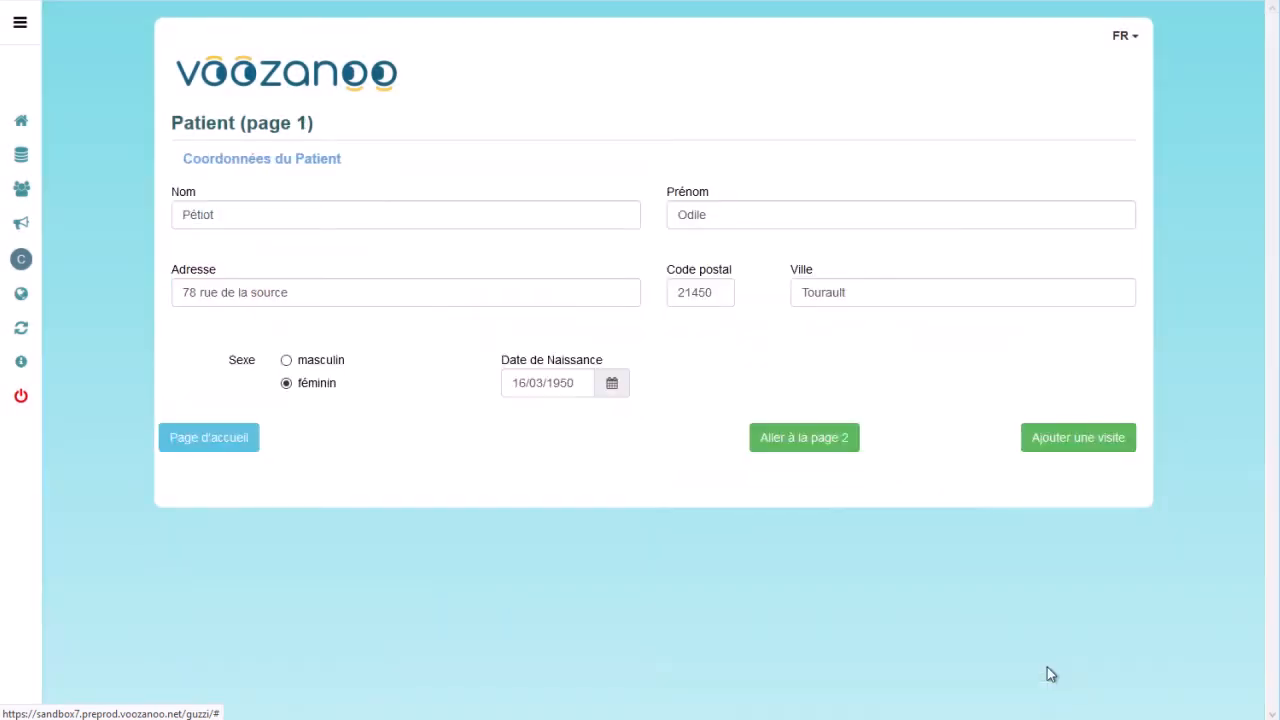
click(1049, 441)
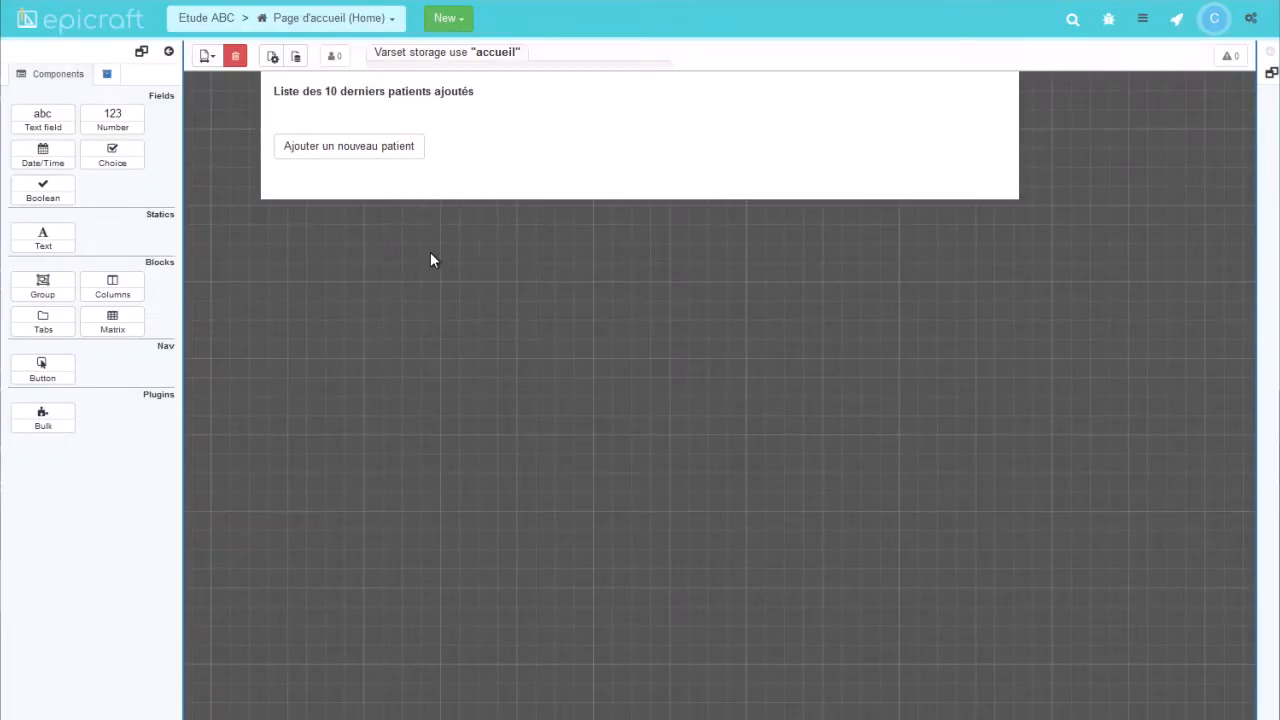
Show the home page's main data source settings in Epicraft.
click(297, 58)
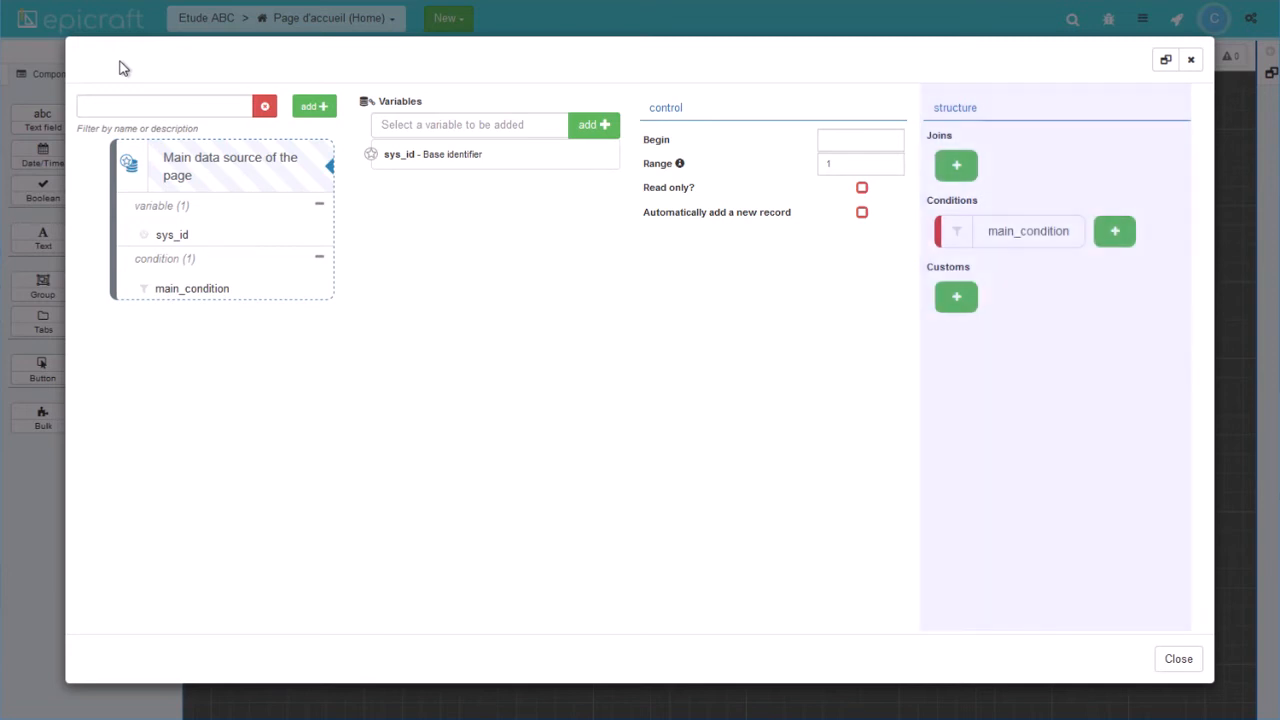
Create a Varset data source on the patient varset labelled 'Les Patients'.
click(314, 107)
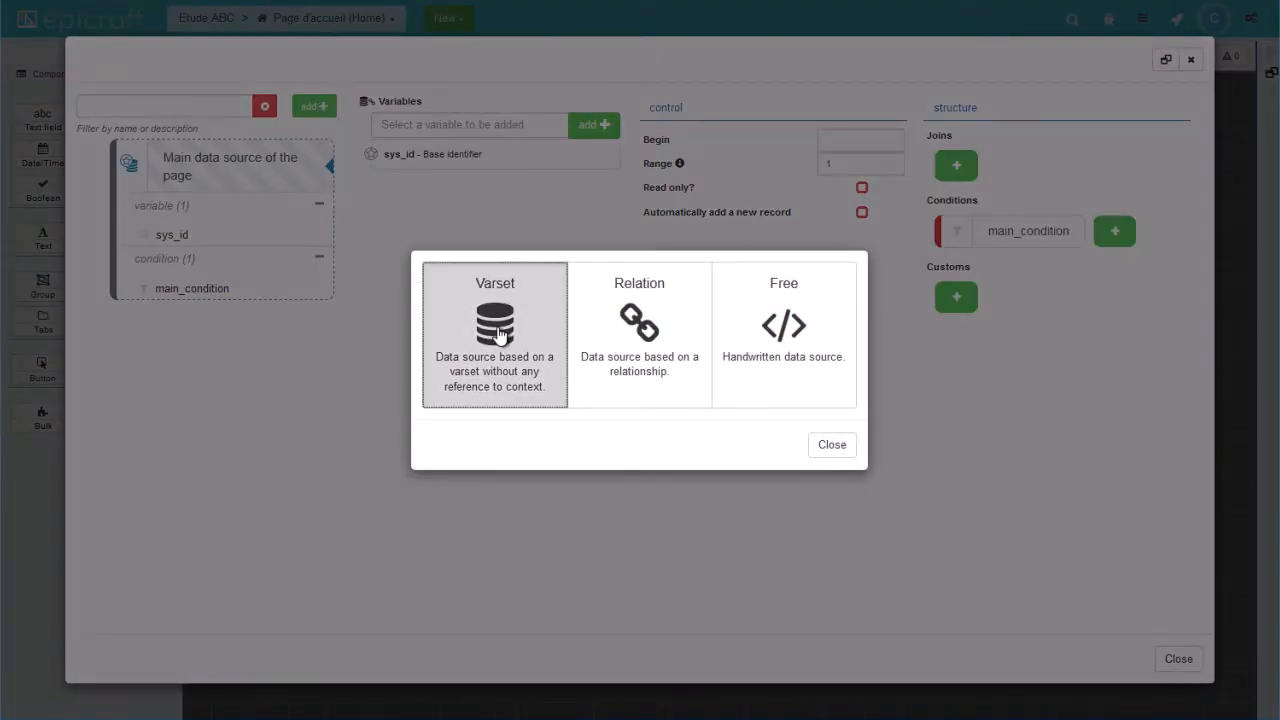
click(499, 336)
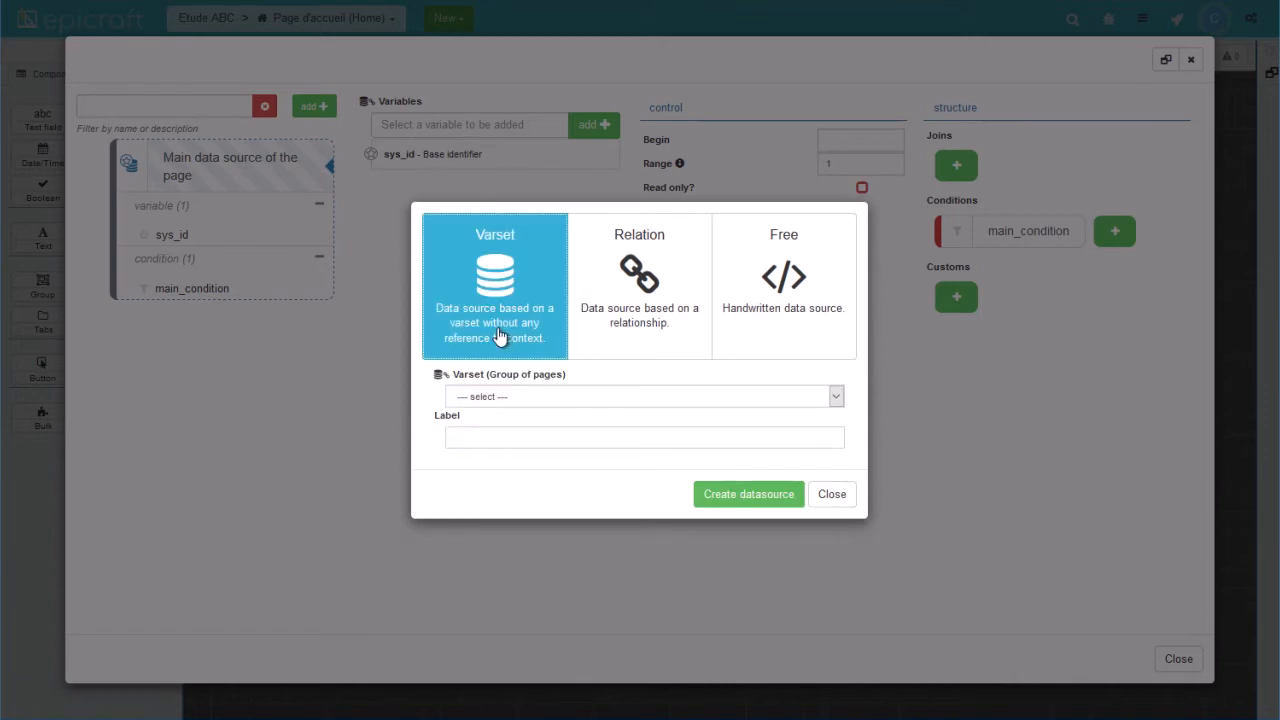
click(505, 397)
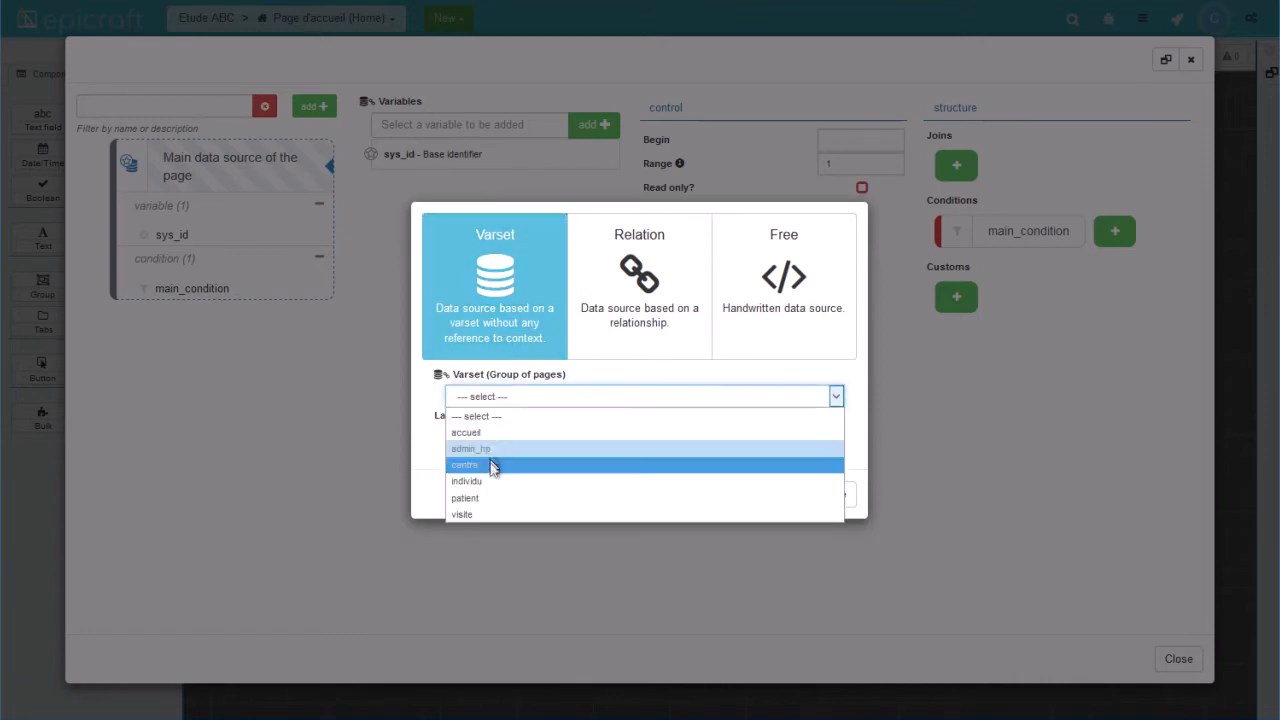
click(491, 498)
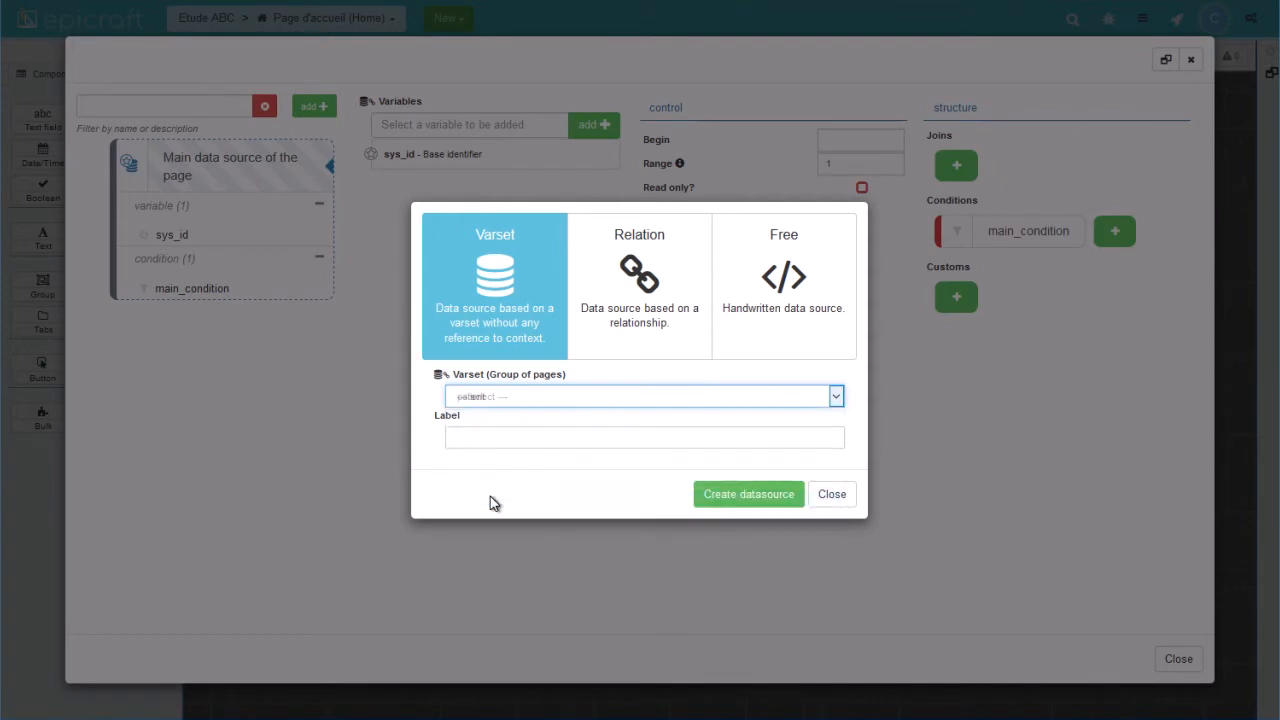
key(Tab)
text(Les Patients)
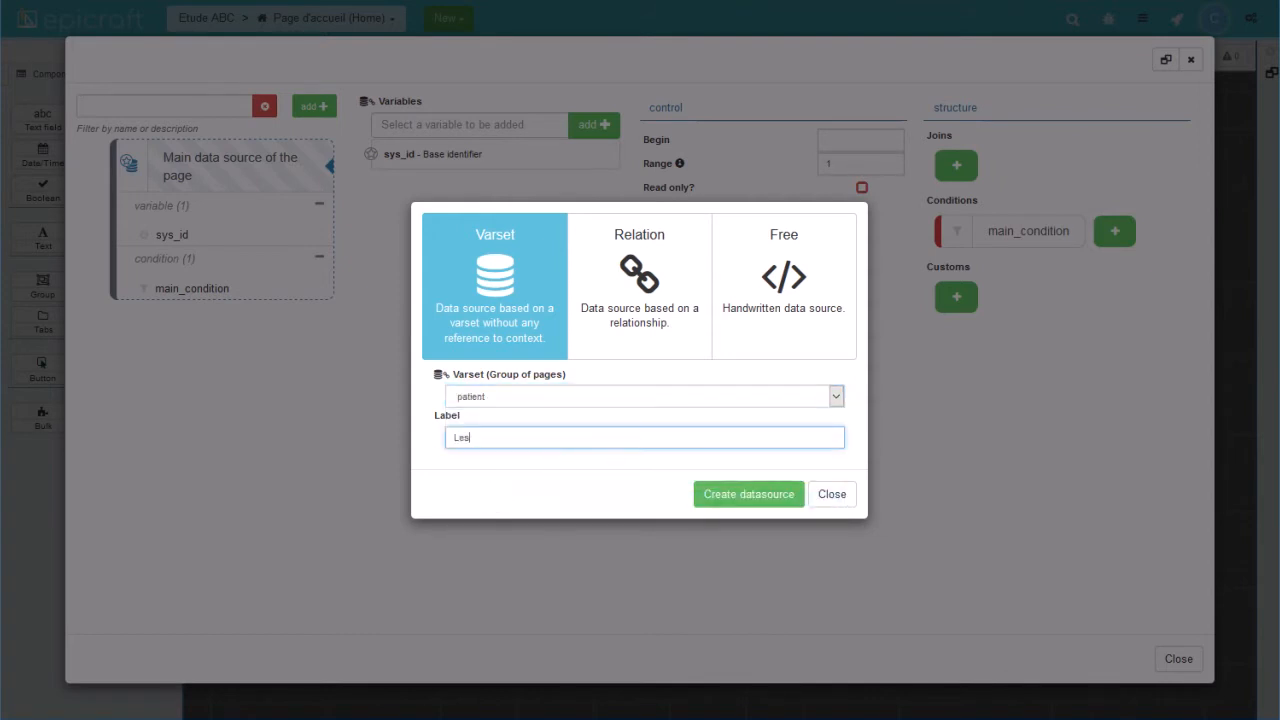
click(748, 494)
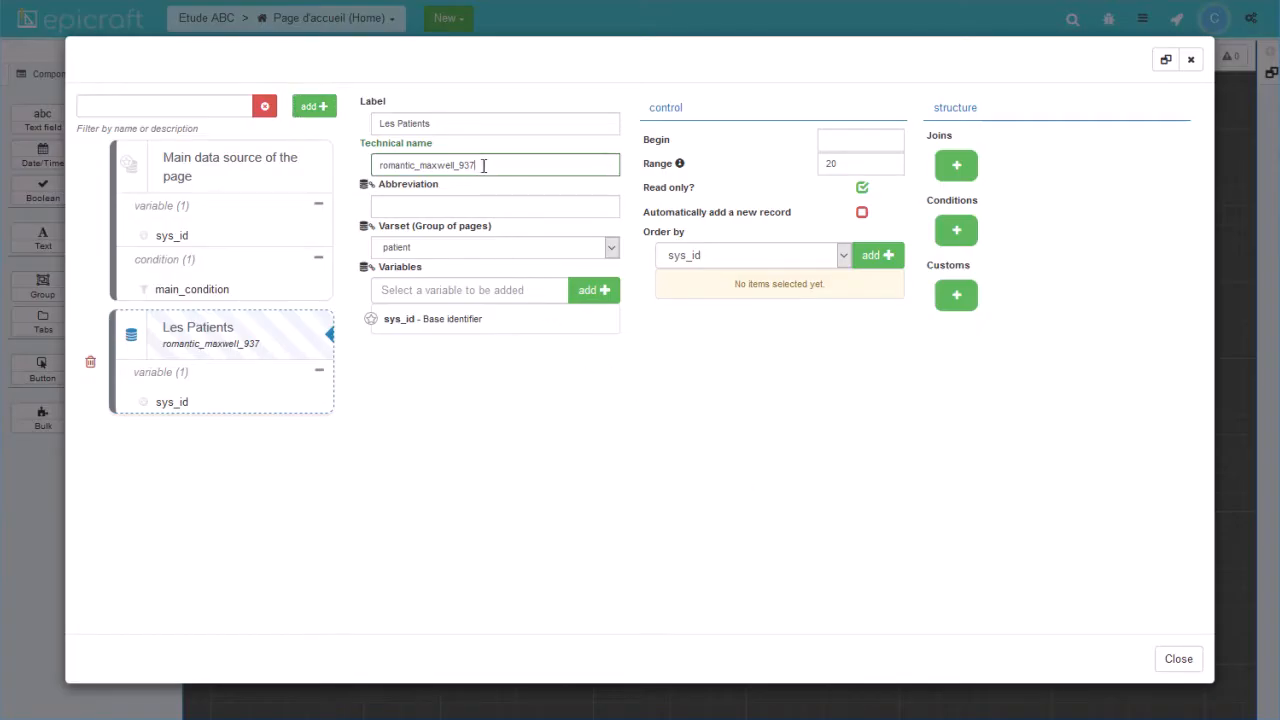
Rename the technical name to les_patients and add sys_creation_date, sexe and prenom variables.
drag(486, 164, 365, 172)
text(les_)
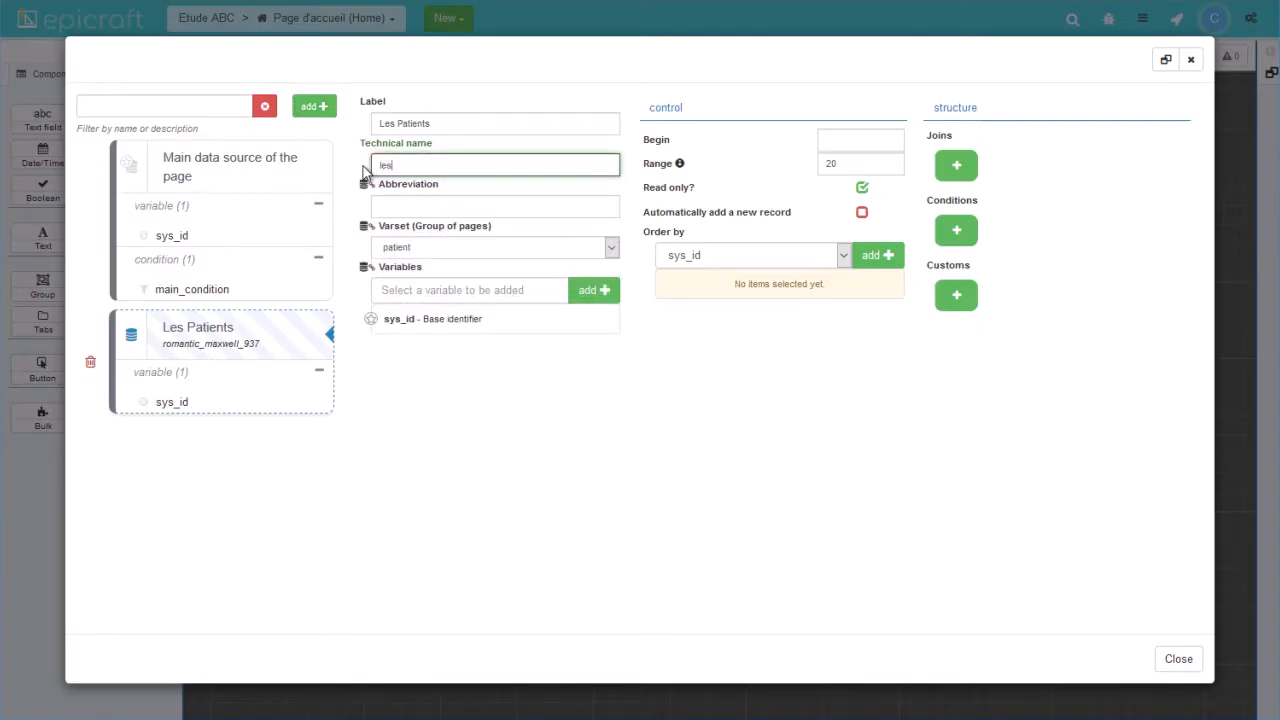
text(patients)
click(452, 290)
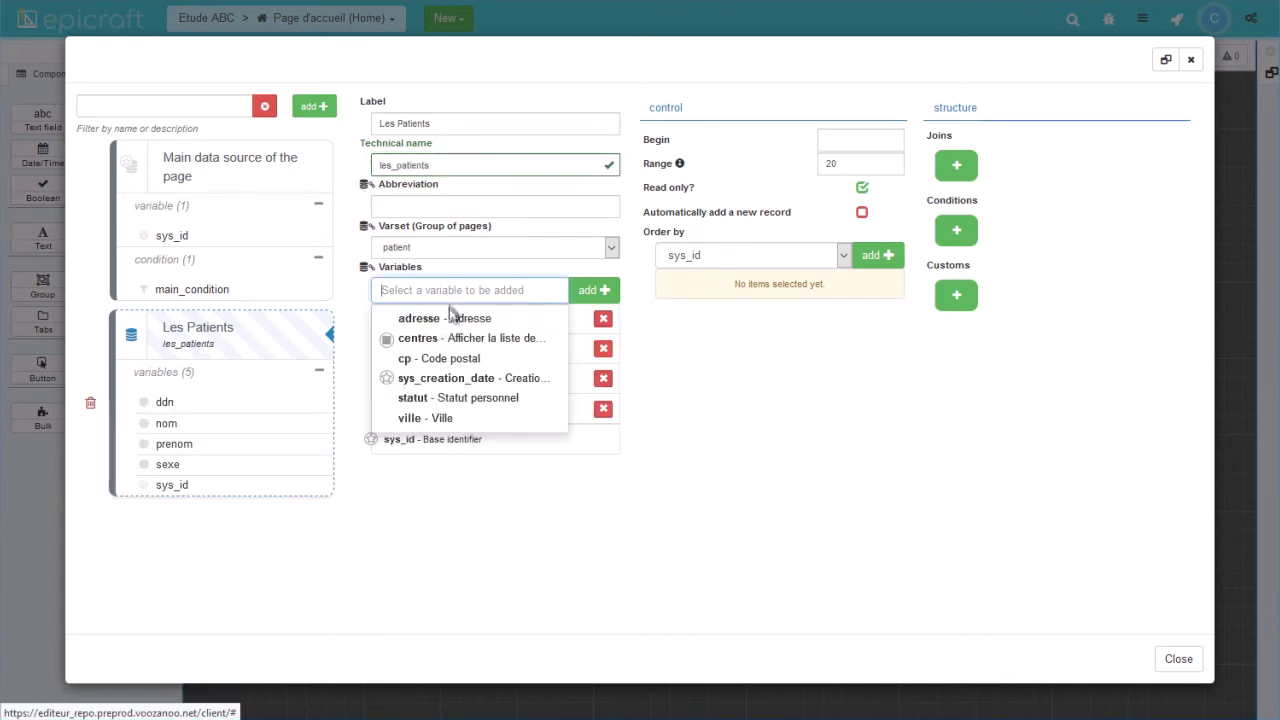
click(449, 380)
click(440, 291)
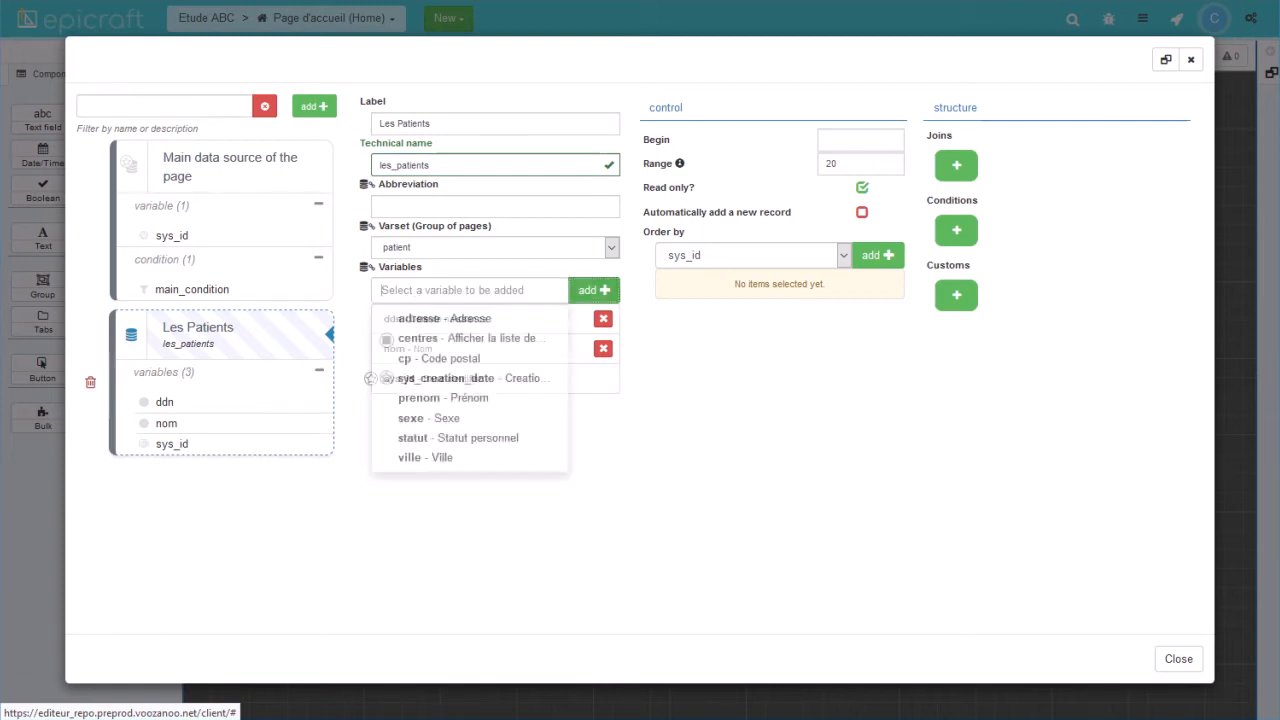
click(411, 418)
click(588, 295)
click(490, 290)
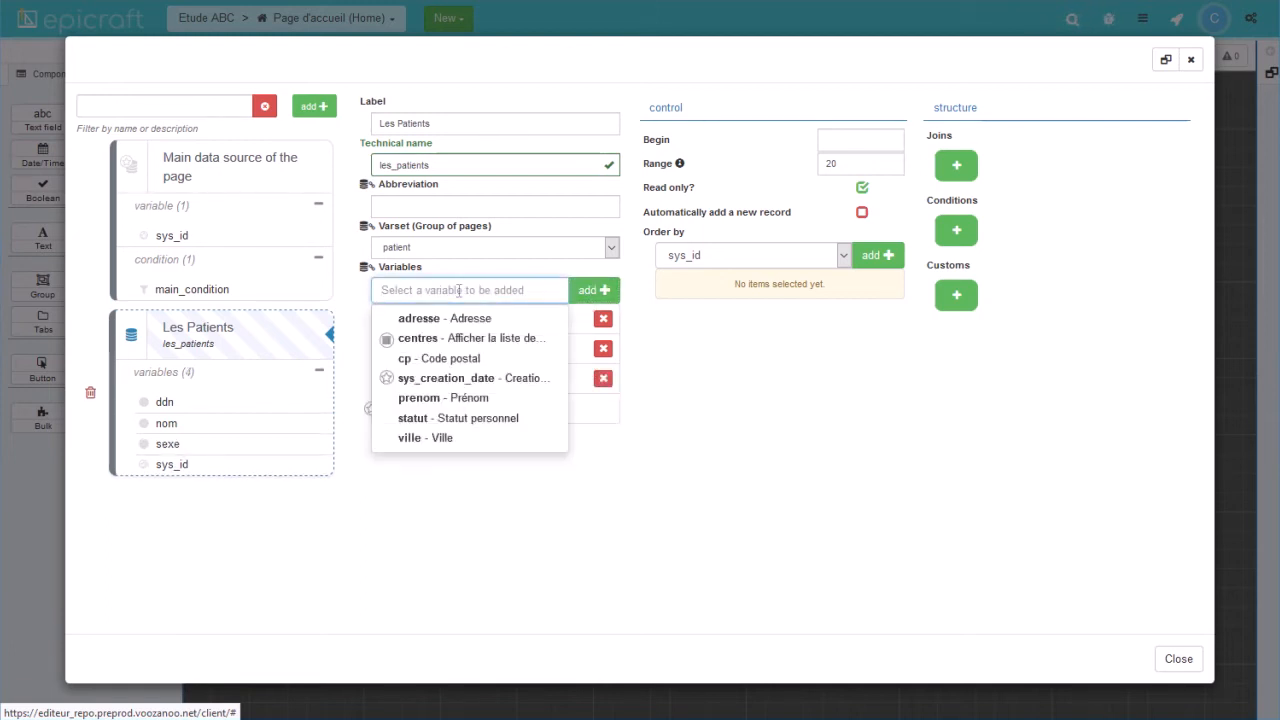
click(432, 397)
click(588, 292)
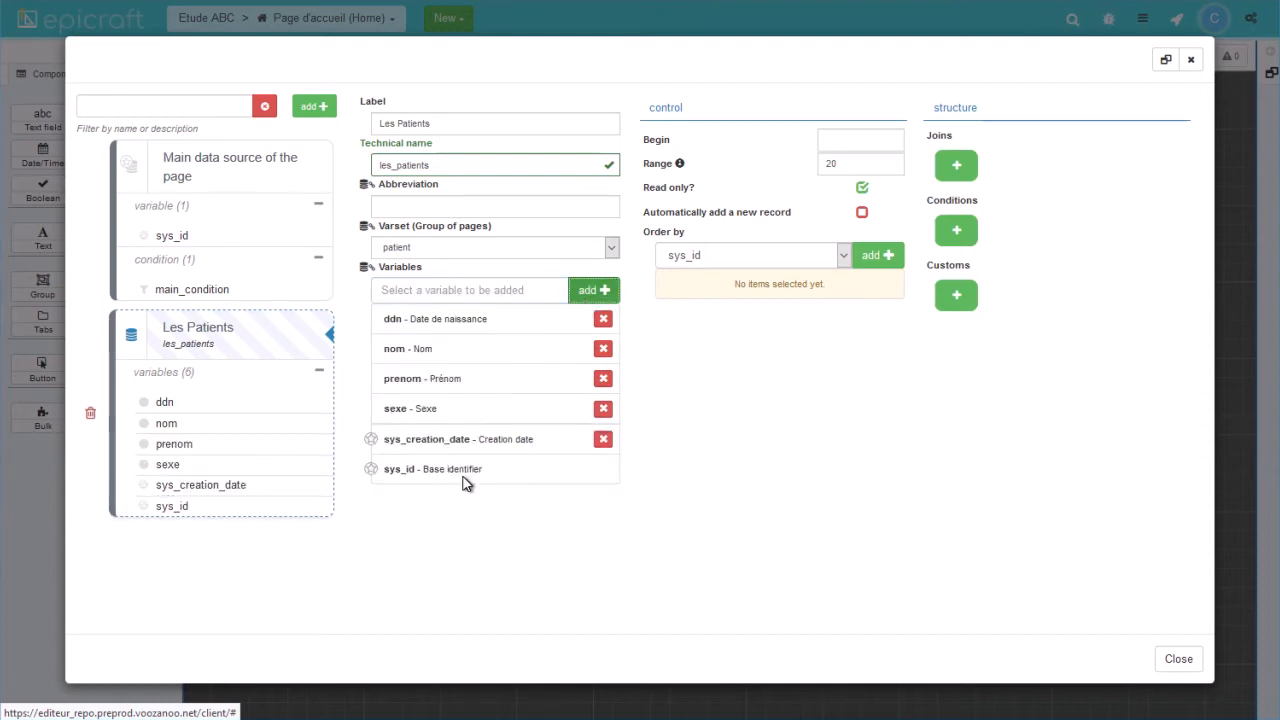
Sort the data source by sys_creation_date descending and set its range to 10.
click(843, 256)
click(747, 353)
click(870, 256)
click(858, 285)
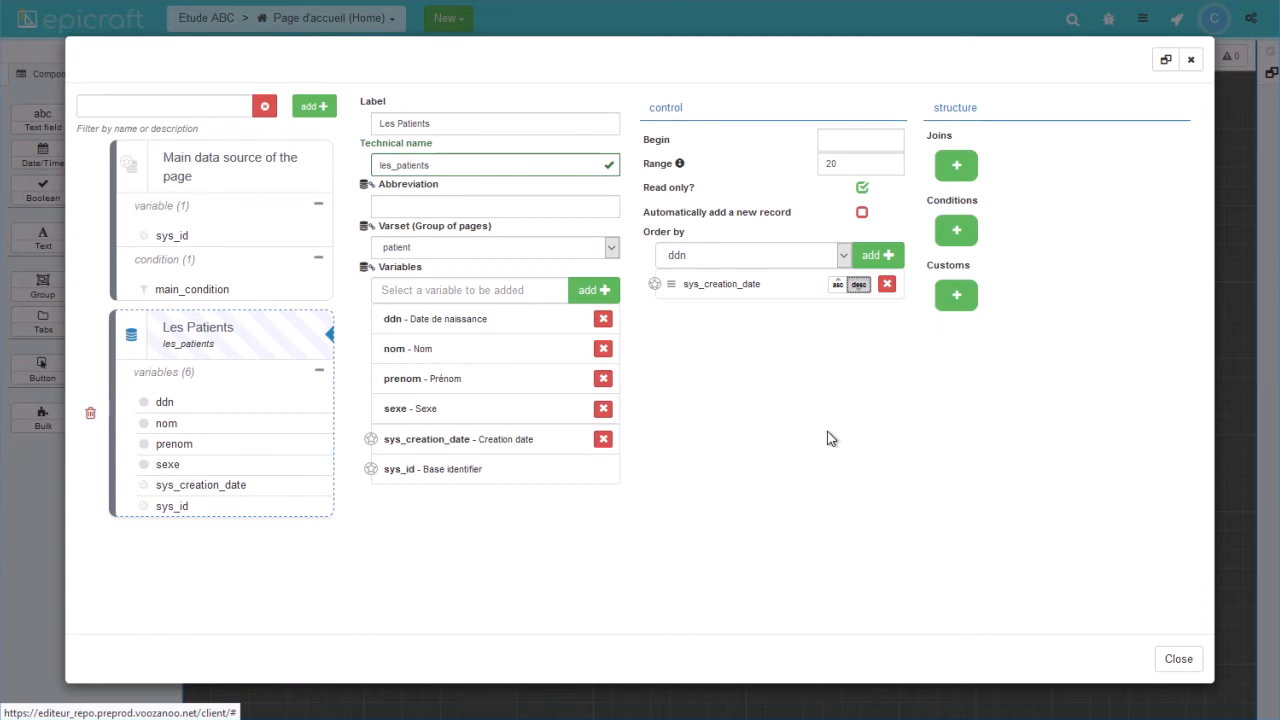
drag(849, 165, 815, 175)
text(10)
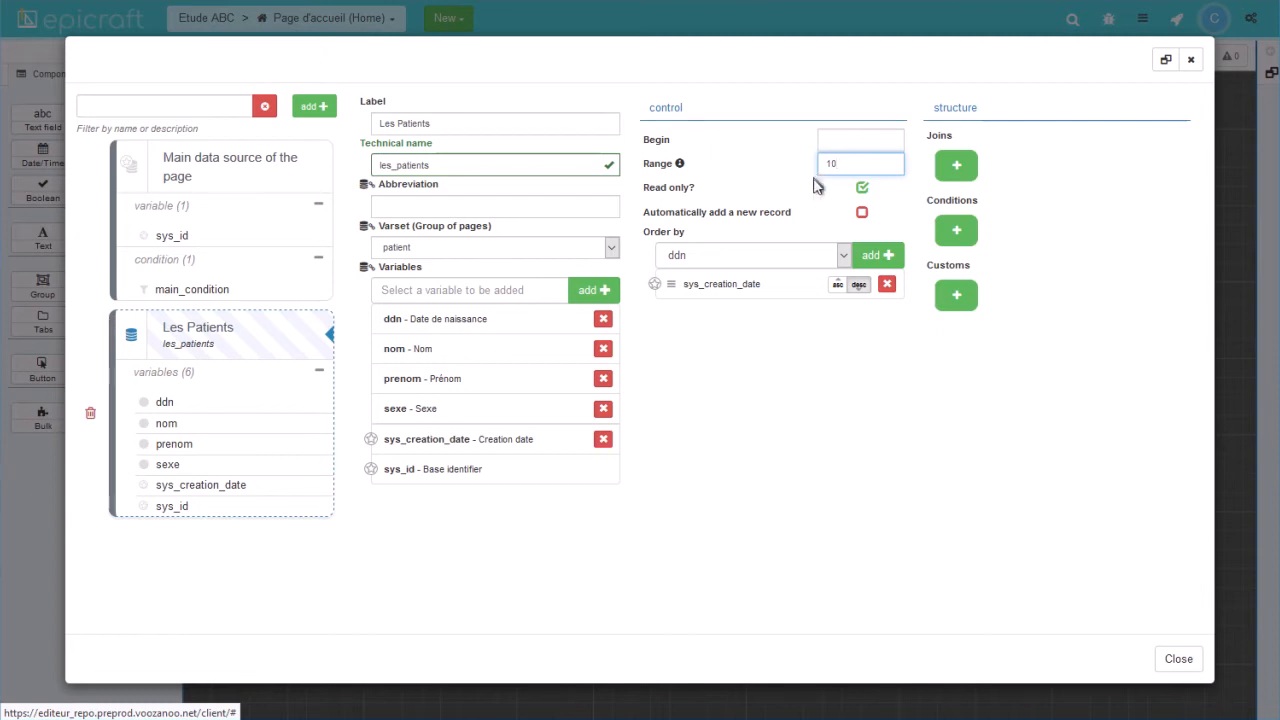
click(815, 199)
Place a custom block above Ajouter un nouveau patient and select it.
key(Escape)
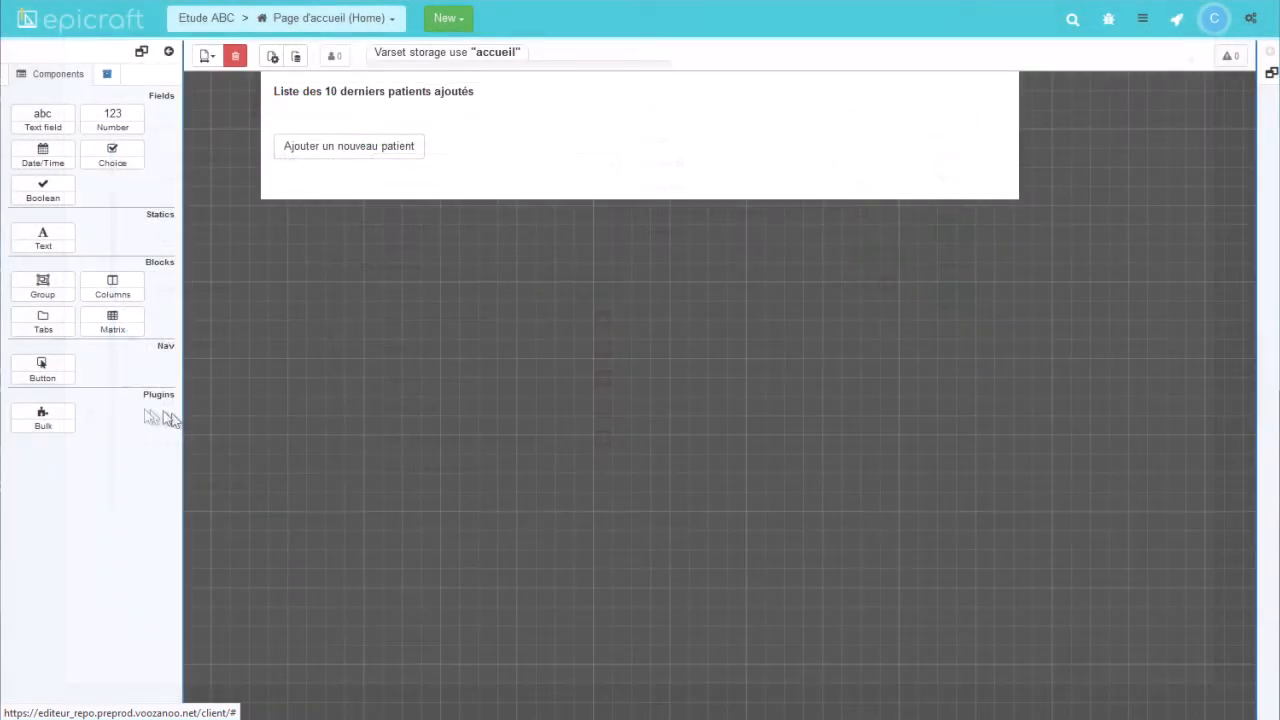
drag(48, 418, 341, 124)
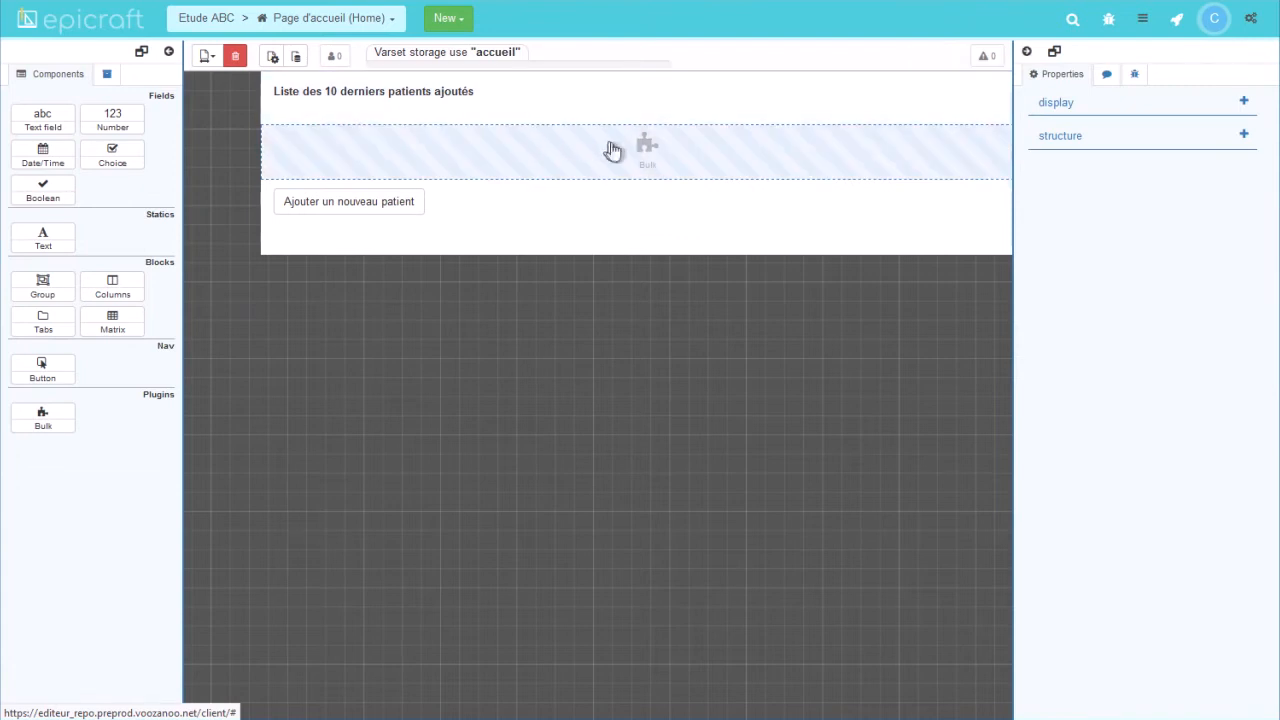
click(649, 157)
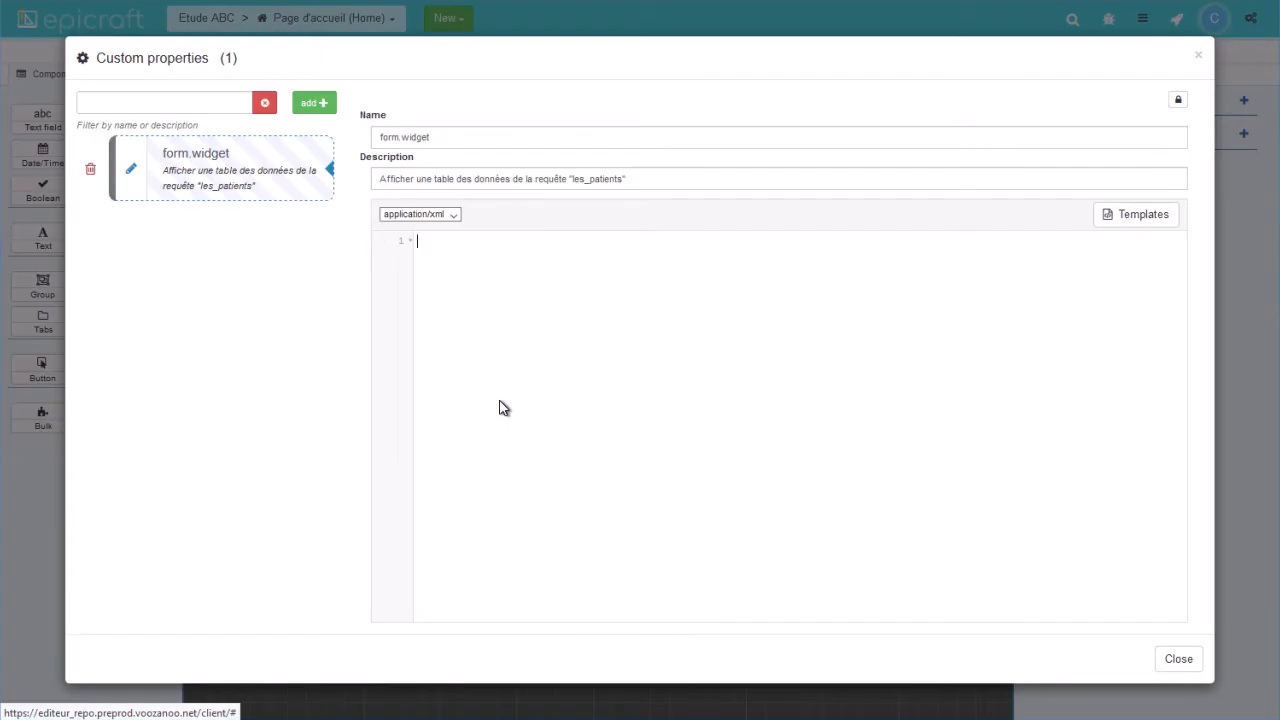
Define the block as a read-only les_patients table with sys_creation_date, nom and prenom columns.
text(<table id="table_des_patients" dataset="les_patients" mode="r">)
key(Return)
text(<columns>)
key(Return)
text(<column field="sys_creation_date" mode="r"/>)
key(Return)
text(<column field="nom" mode="r"/>     <column field="prenom" mode="r"/>     <column field="ddn" mode="r"/>     <column field="sexe" mode="r"/>   </columns>   <option output="html" option_name="edit_url" value="form/frame/get/sid/hkgzhcvhqi1587637995881/id_data/{id_data}" />)
key(Return)
text(</table>)
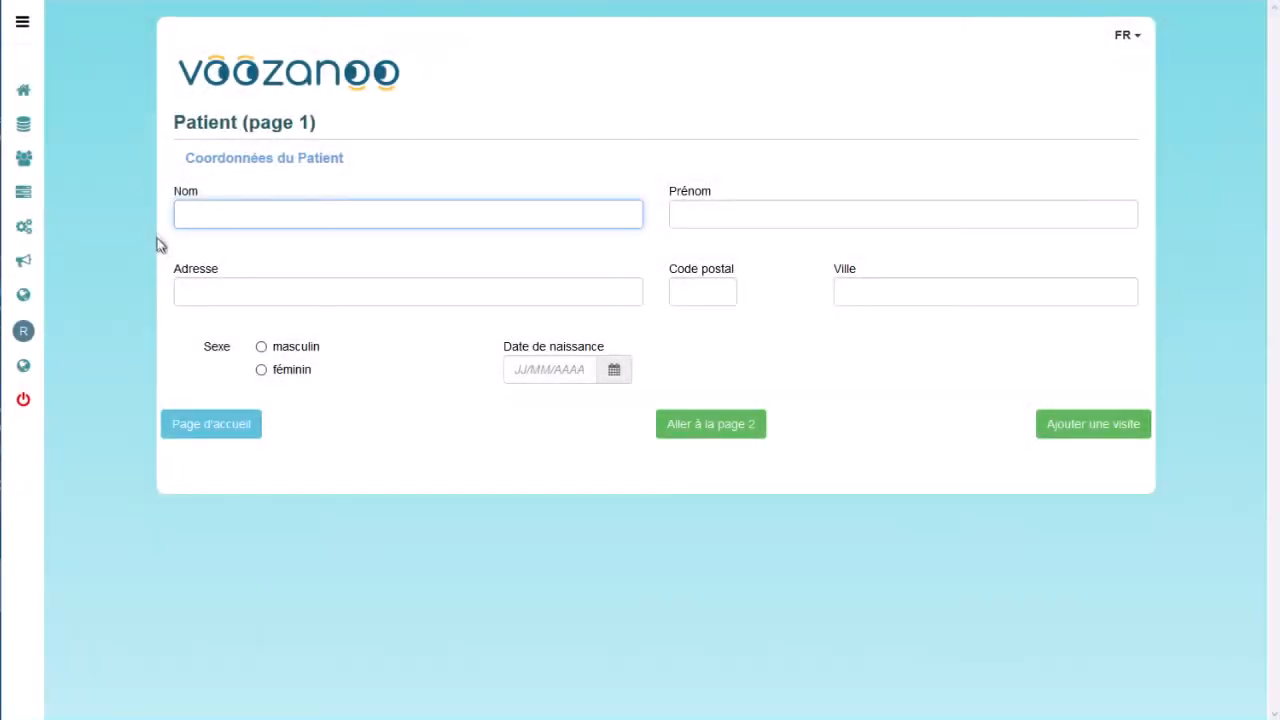
Enter the patient's last name, first name, street address, postal code and city.
text(Feynman)
key(Tab)
text(Richard)
key(Tab)
key(Tab)
text(10020)
Mark the patient masculin, enter the birth date, save, and log back in.
key(Tab)
text(New York)
key(Tab)
key(space)
key(Tab)
text(11/07/1918)
click(722, 424)
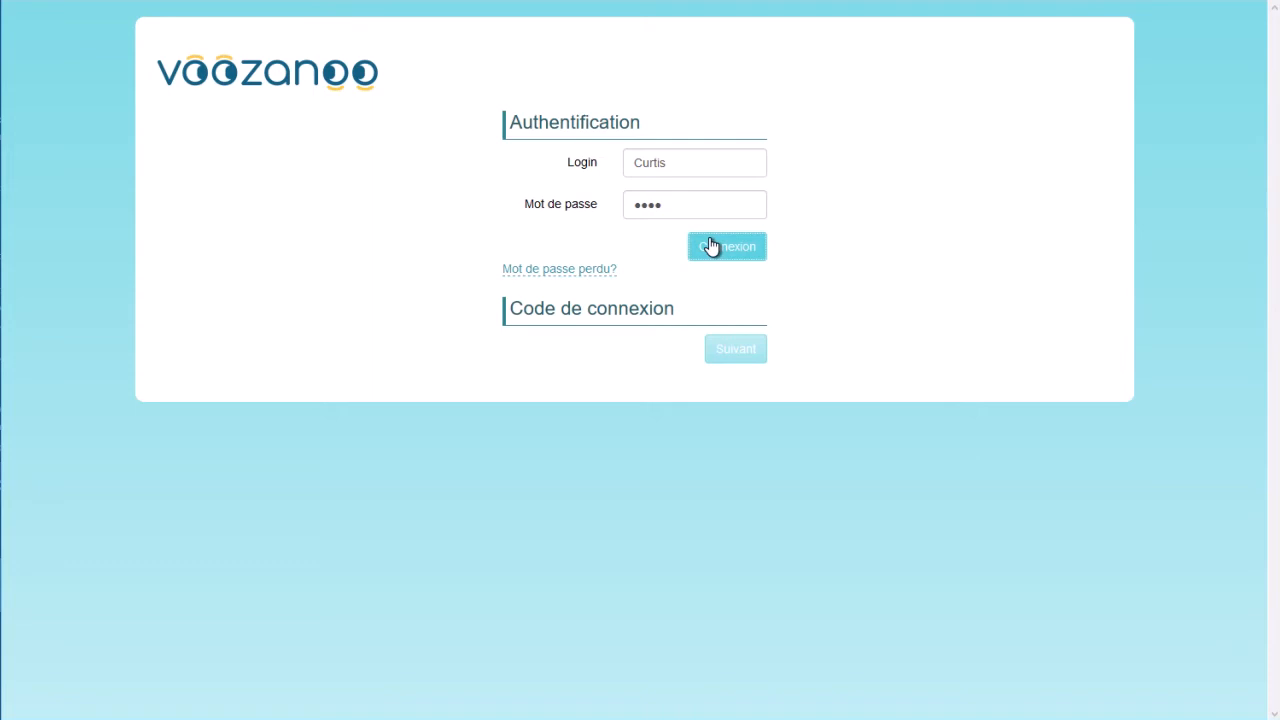
click(709, 240)
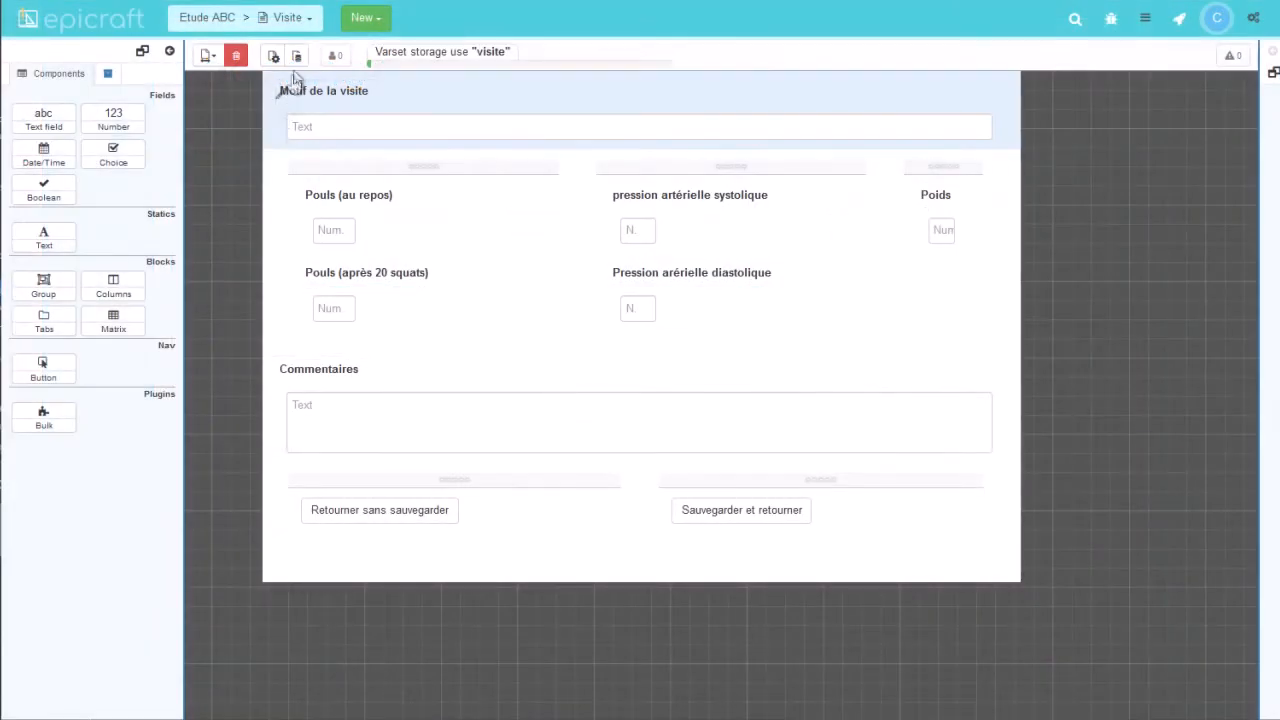
Show the Visite page's data sources in Epicraft.
click(299, 58)
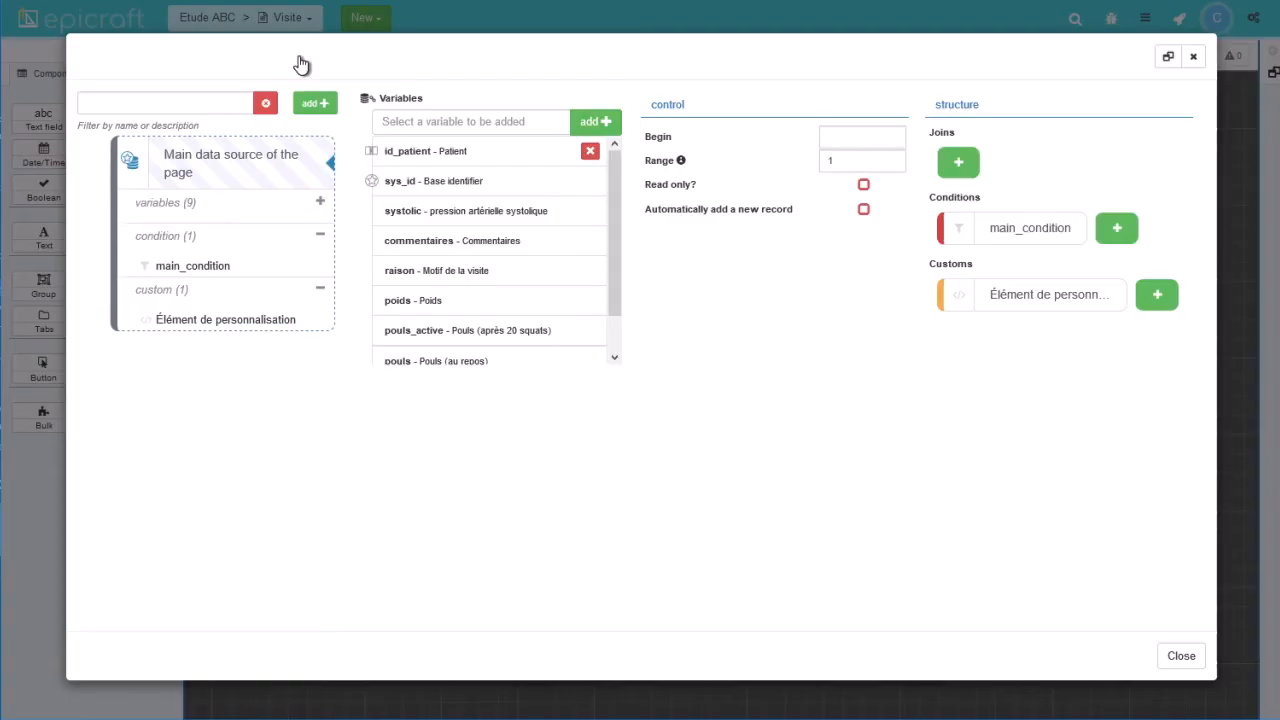
Add a new data source to the Visite page, choosing the Relation type.
click(315, 108)
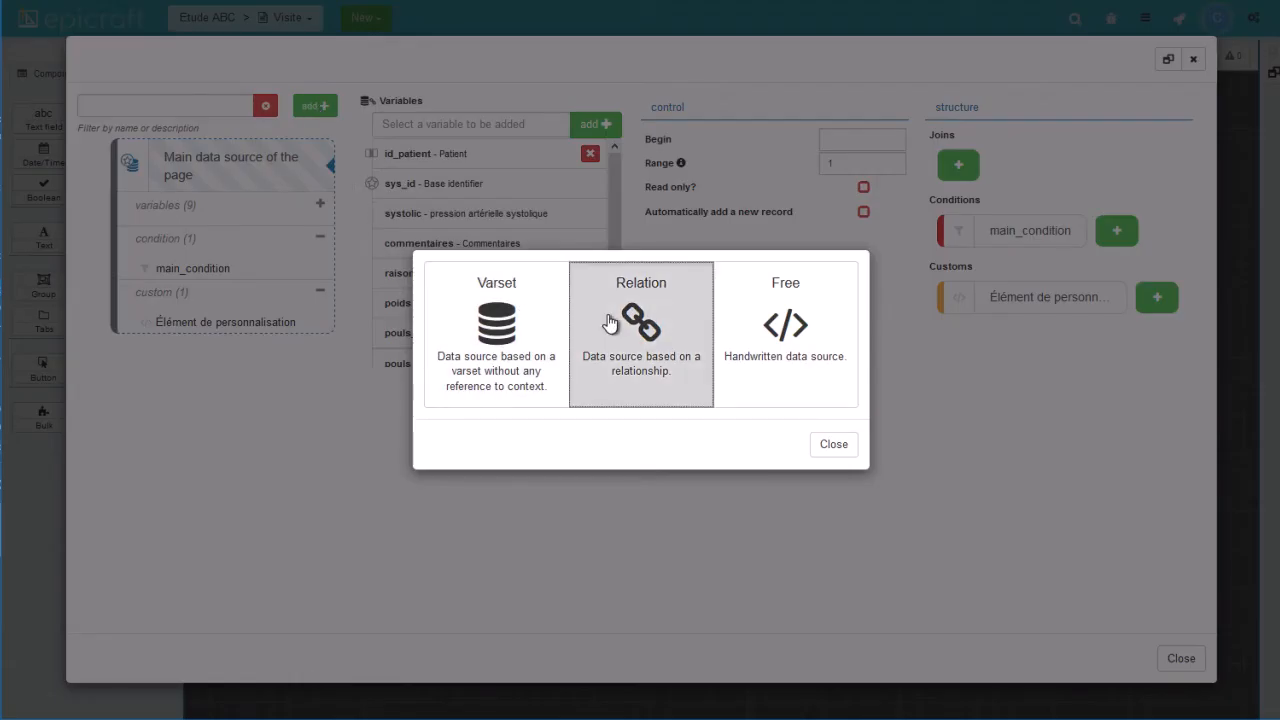
click(610, 322)
Create a Patient - Visite relation data source labelled 'Infos du patient', technical name infos_patient.
click(572, 395)
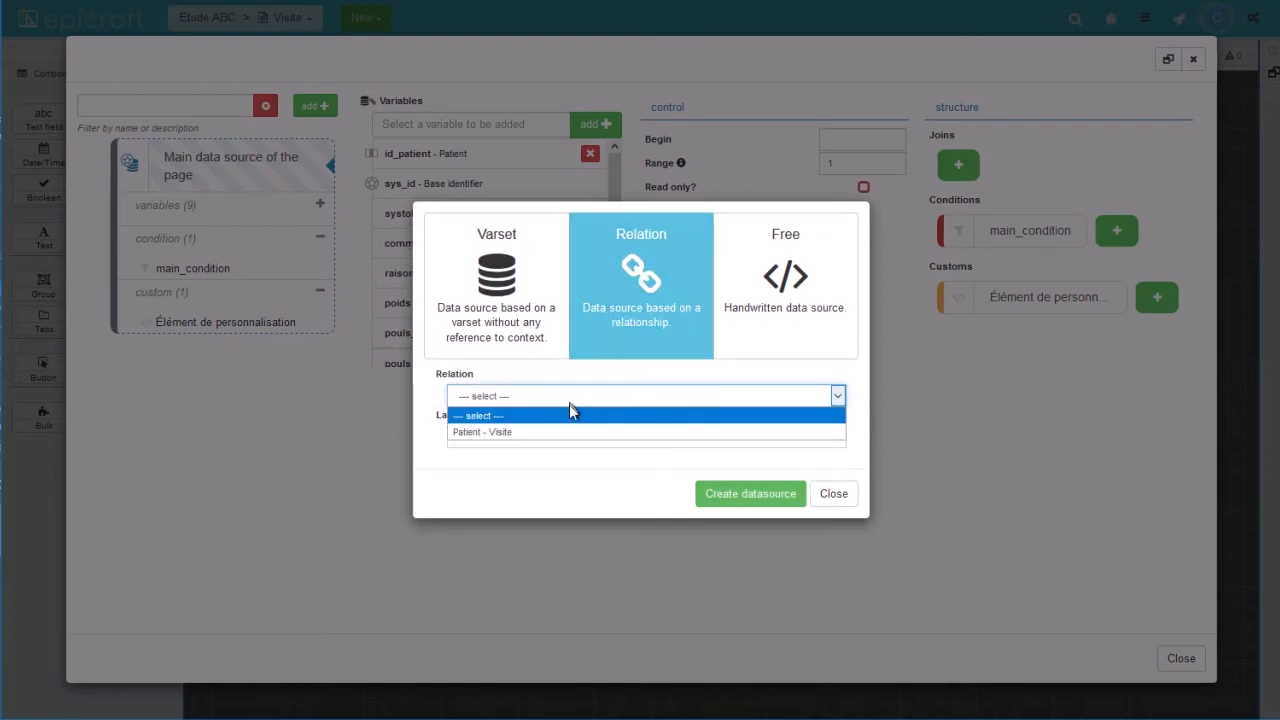
click(569, 429)
click(569, 434)
text(Infos du patient)
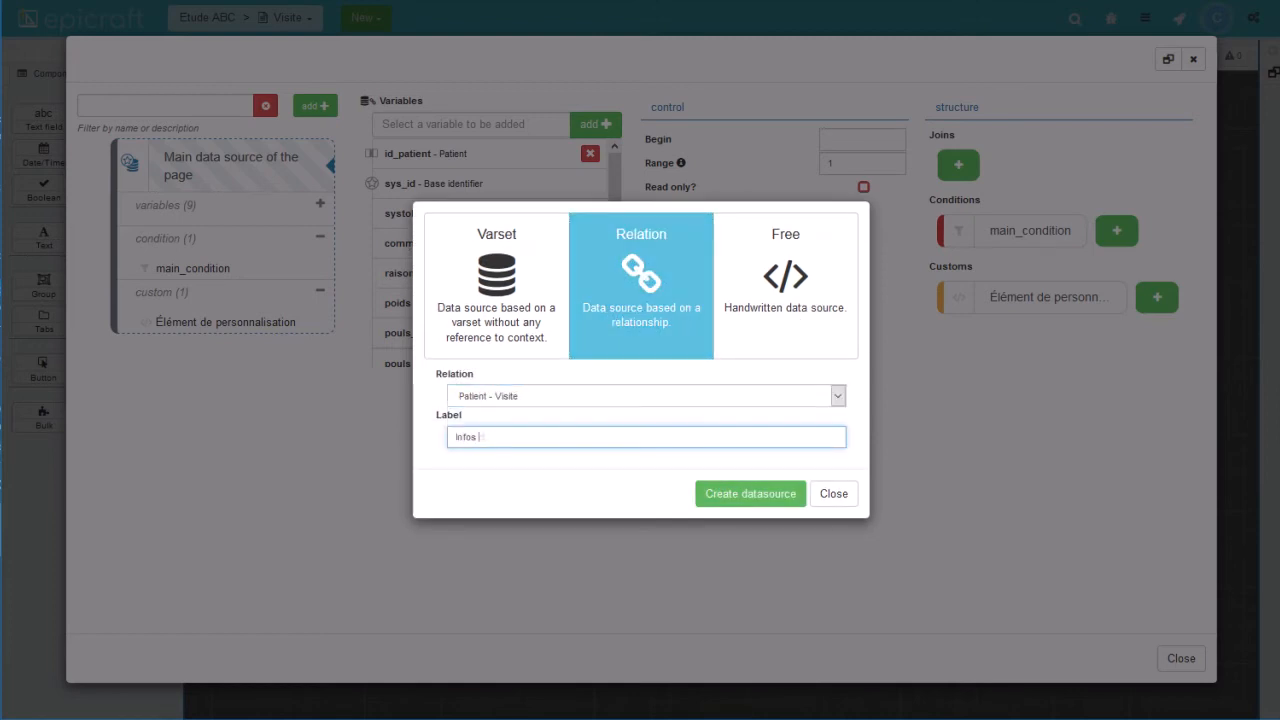
click(720, 493)
text(infos_patient)
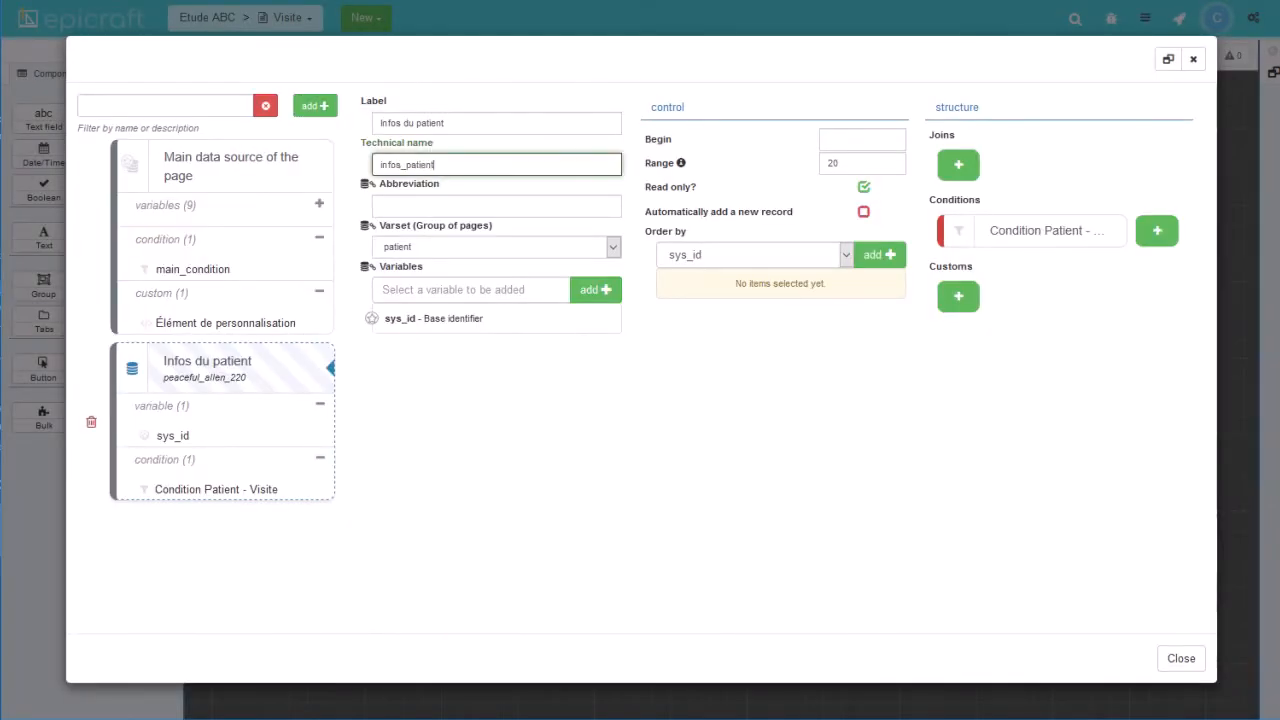
Add the nom, prenom and ddn variables to the Infos du patient data source.
click(455, 289)
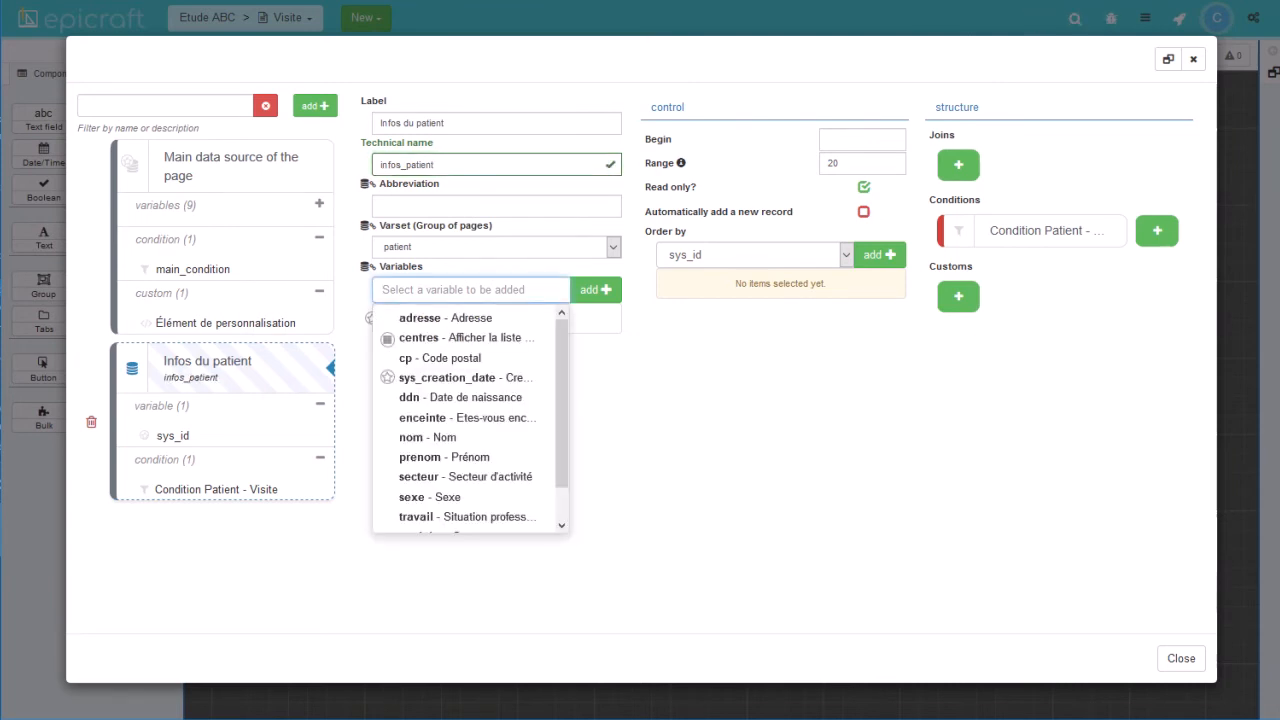
click(438, 440)
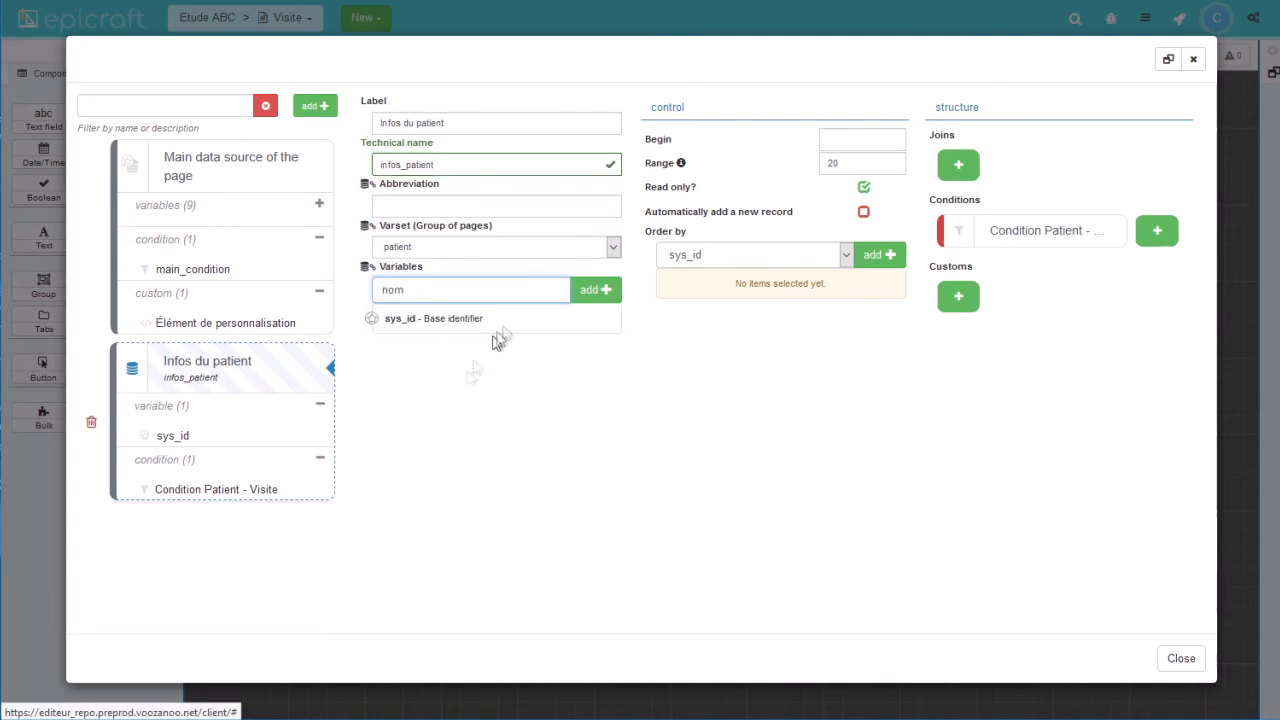
click(594, 289)
click(510, 289)
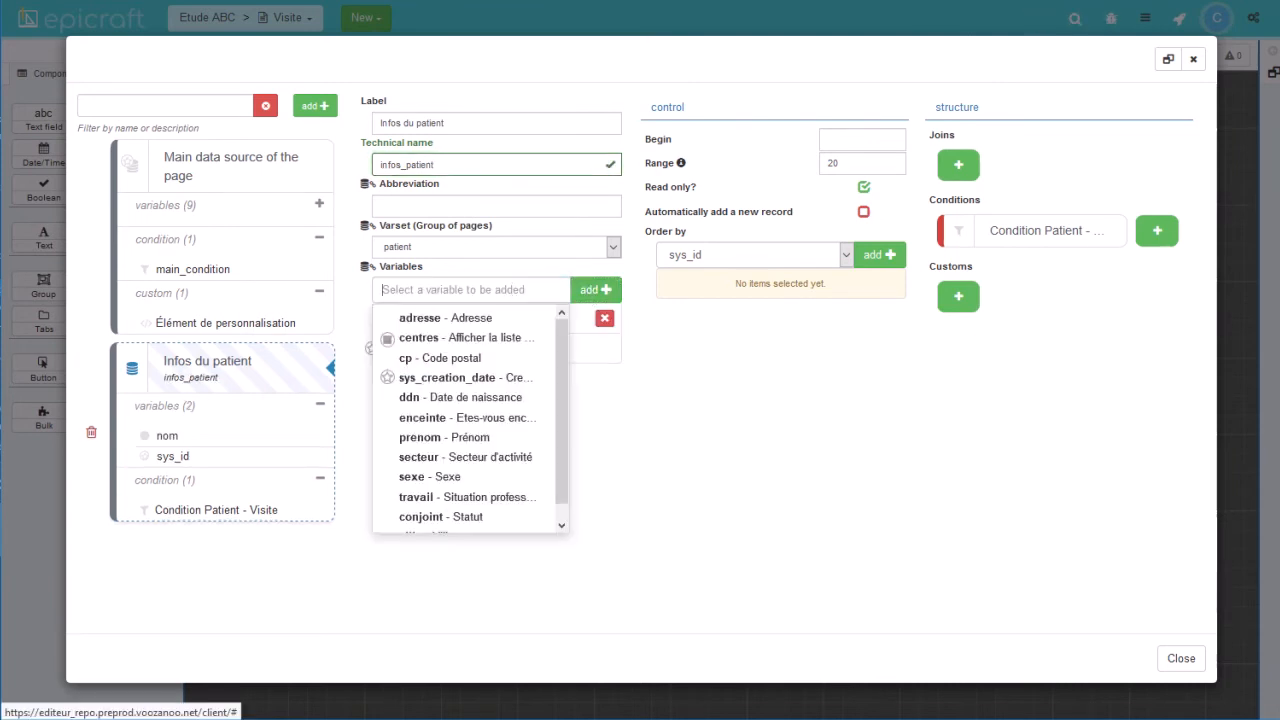
click(448, 437)
click(589, 290)
click(483, 289)
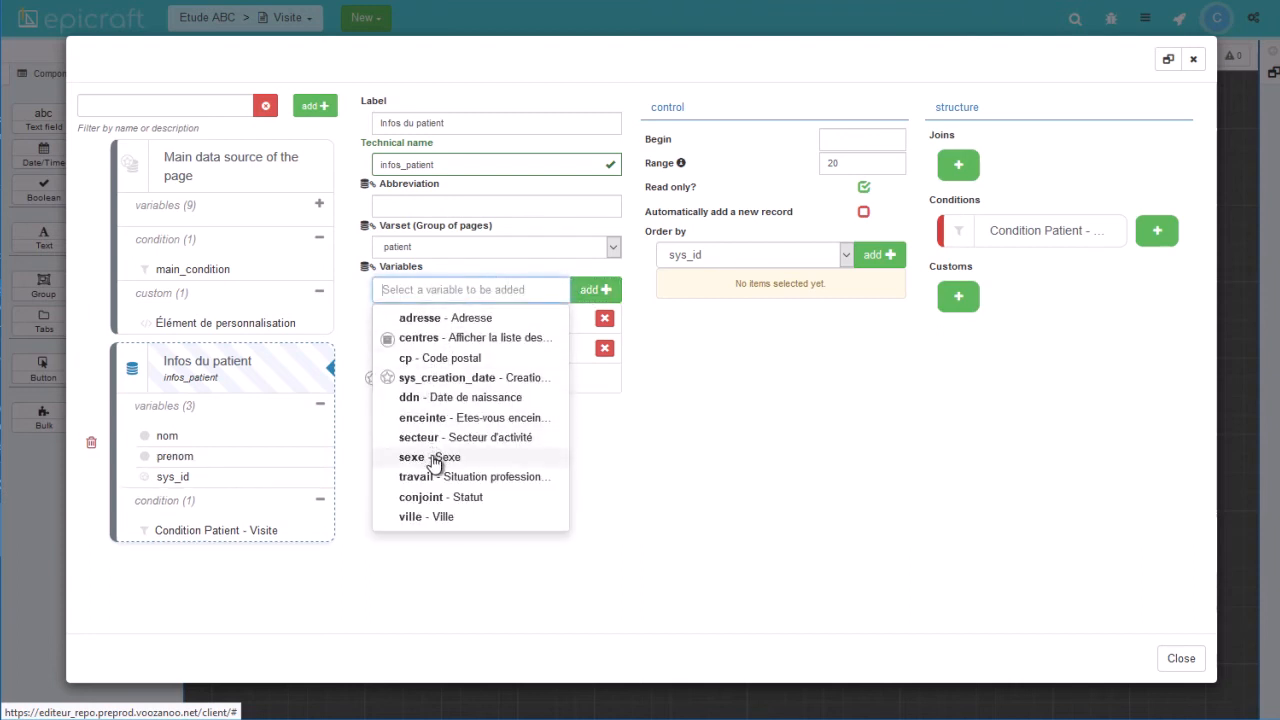
click(436, 398)
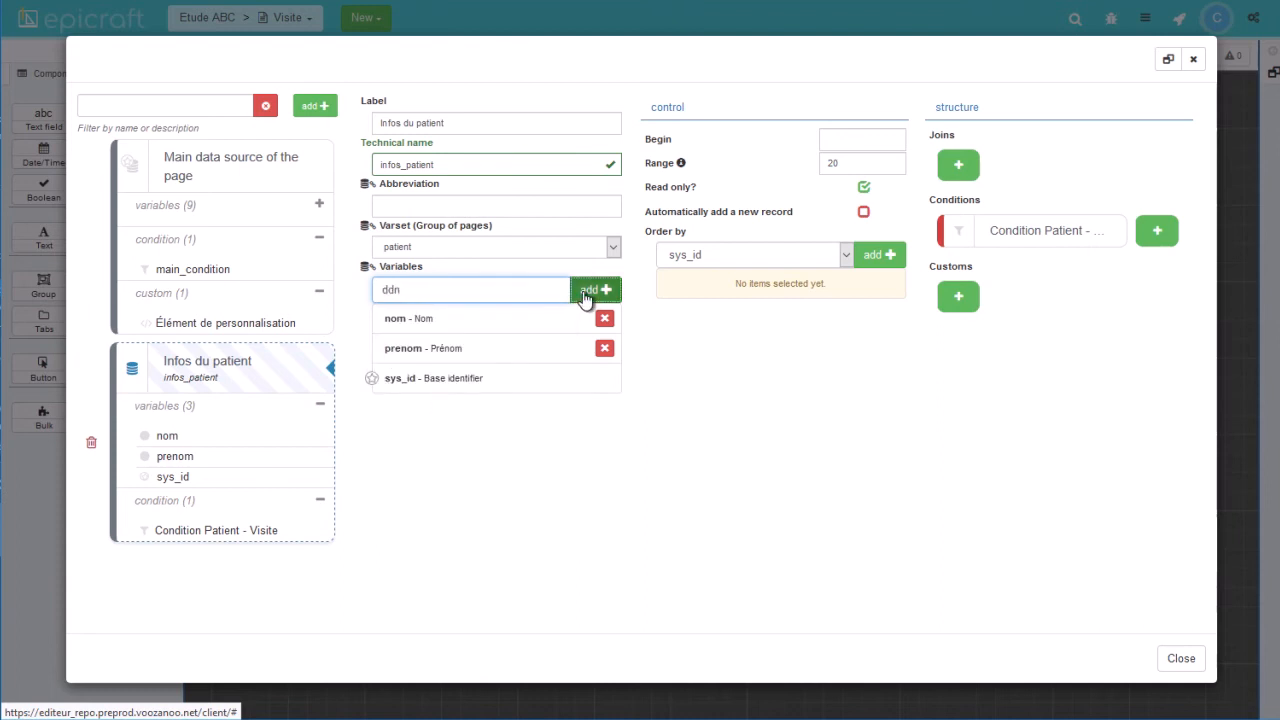
click(587, 291)
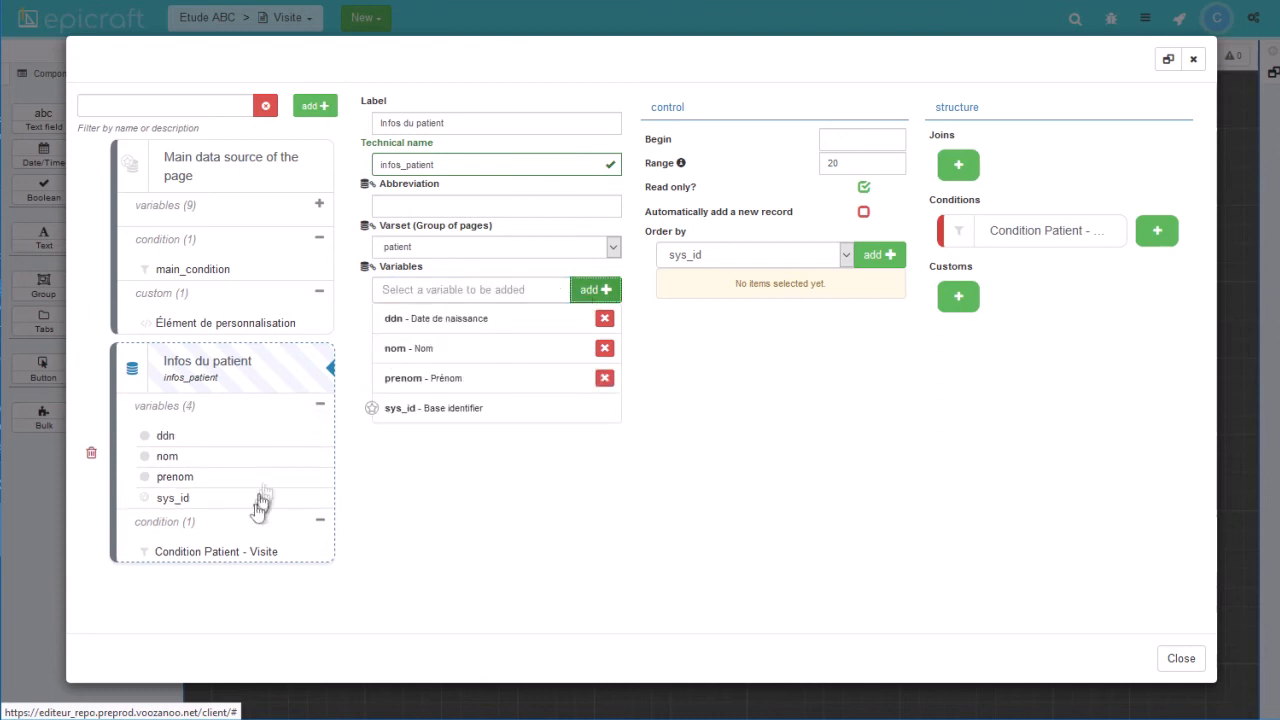
click(218, 557)
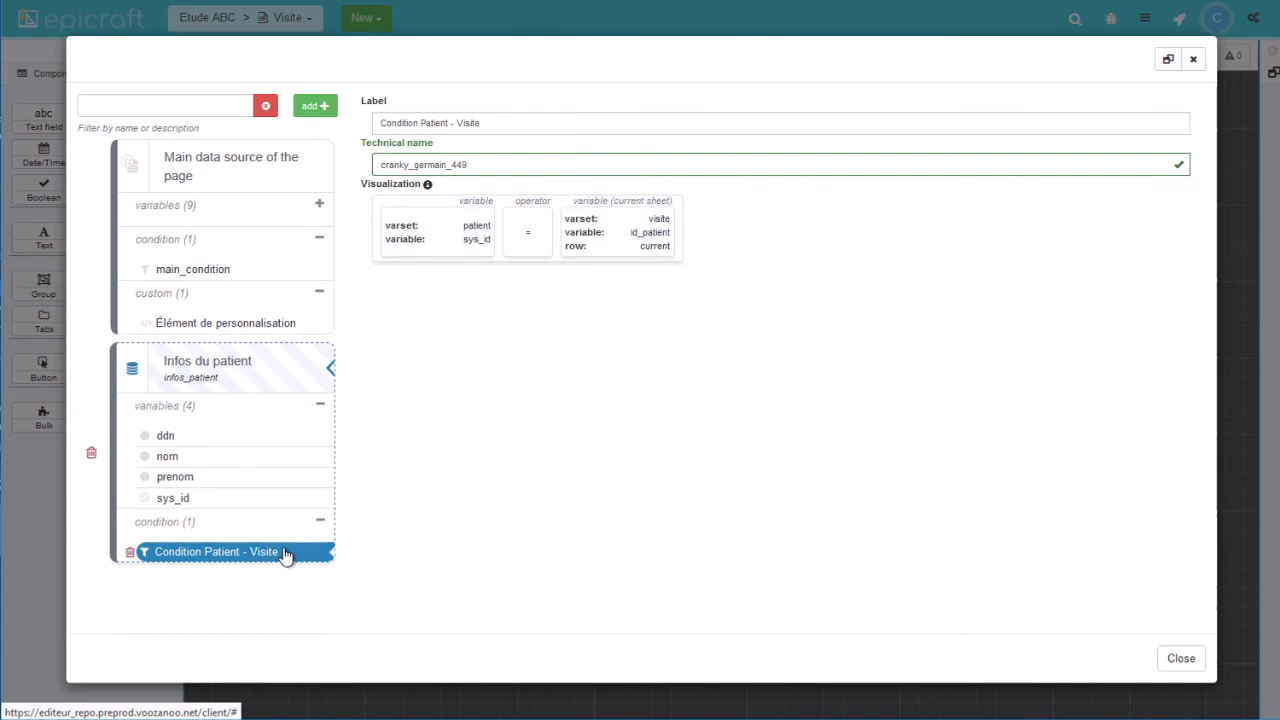
Close the data sources window and add an empty group block at the Visite form's top.
click(1181, 658)
drag(43, 285, 399, 95)
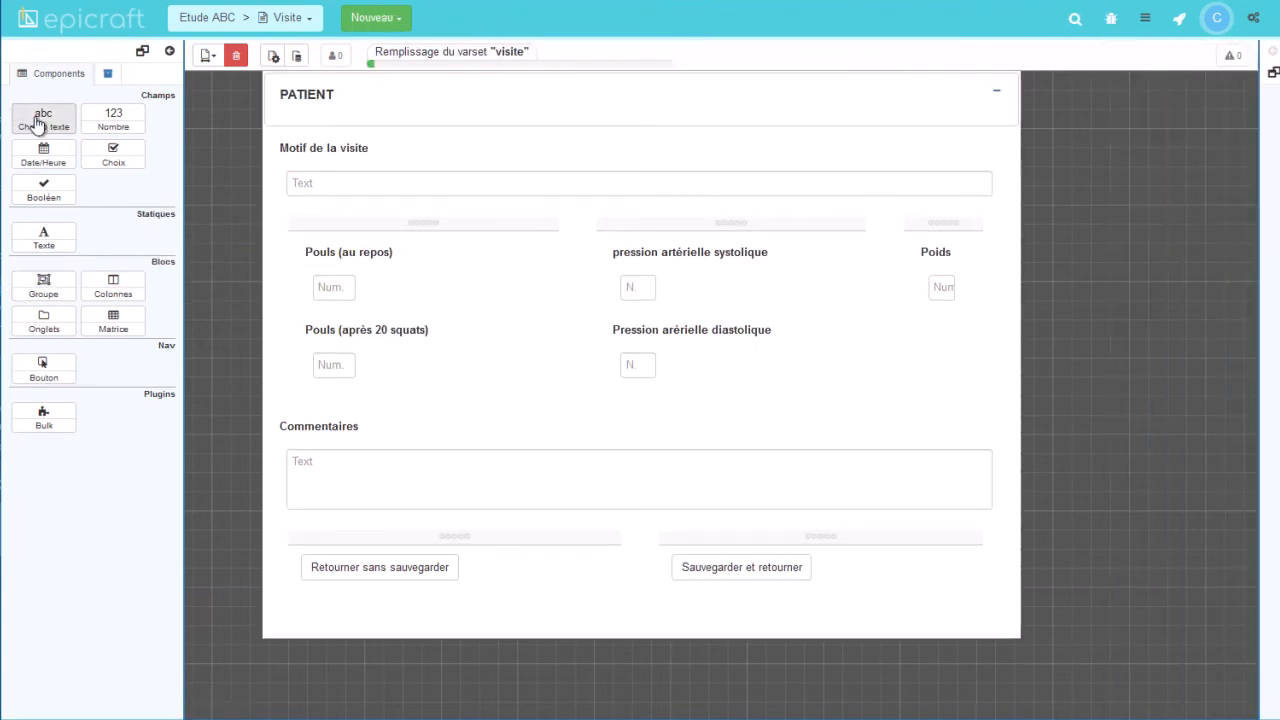
Add a text field bound to Infos du patient's nom, then another field in the third column.
drag(40, 124, 316, 120)
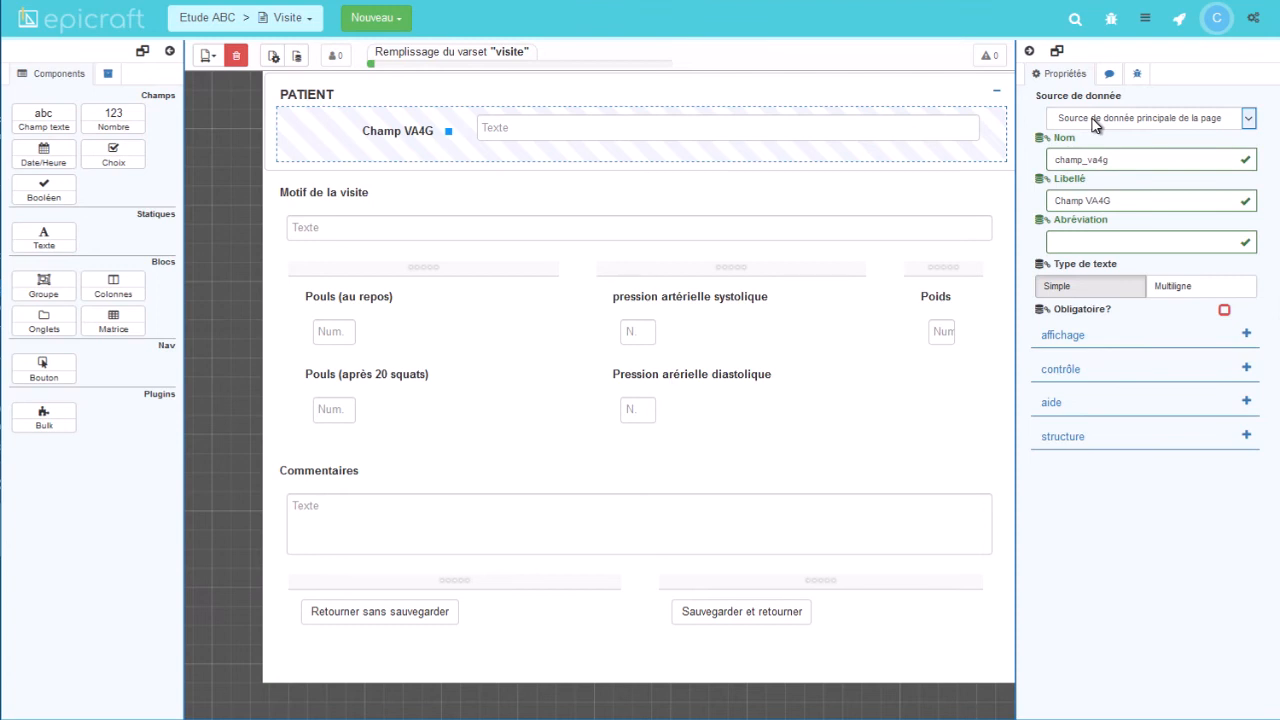
click(1095, 123)
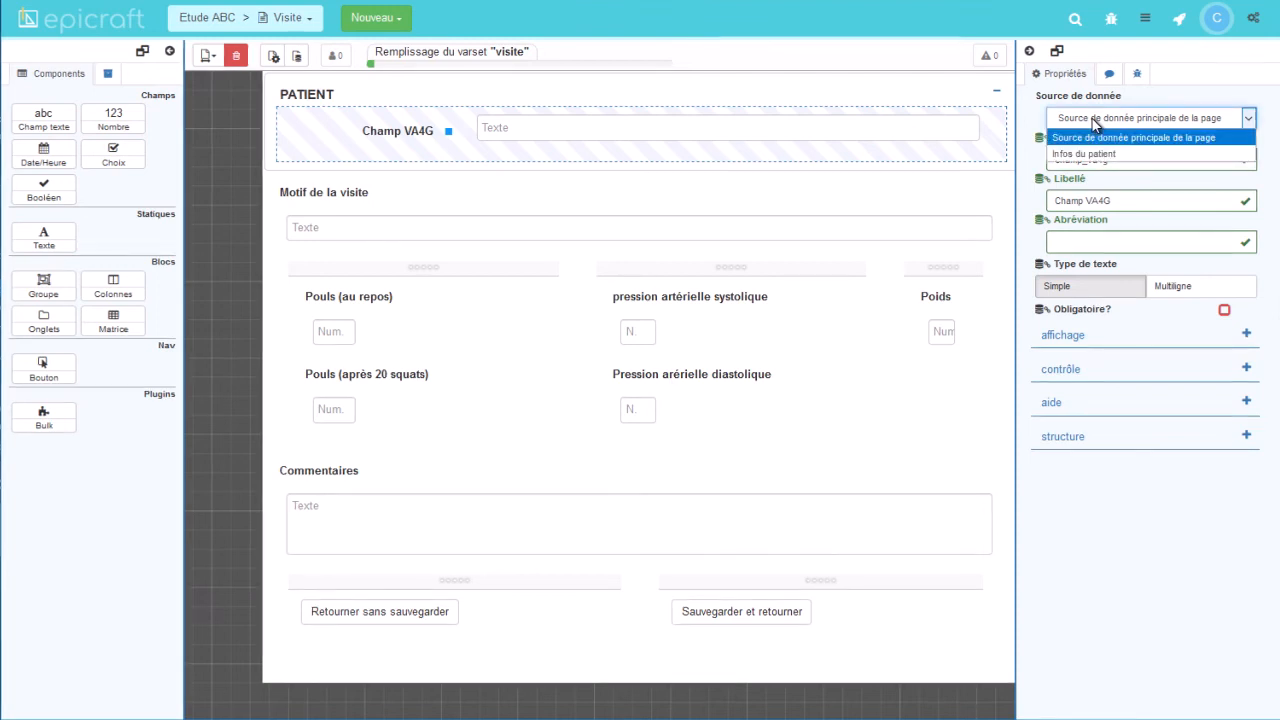
click(1100, 148)
click(1080, 163)
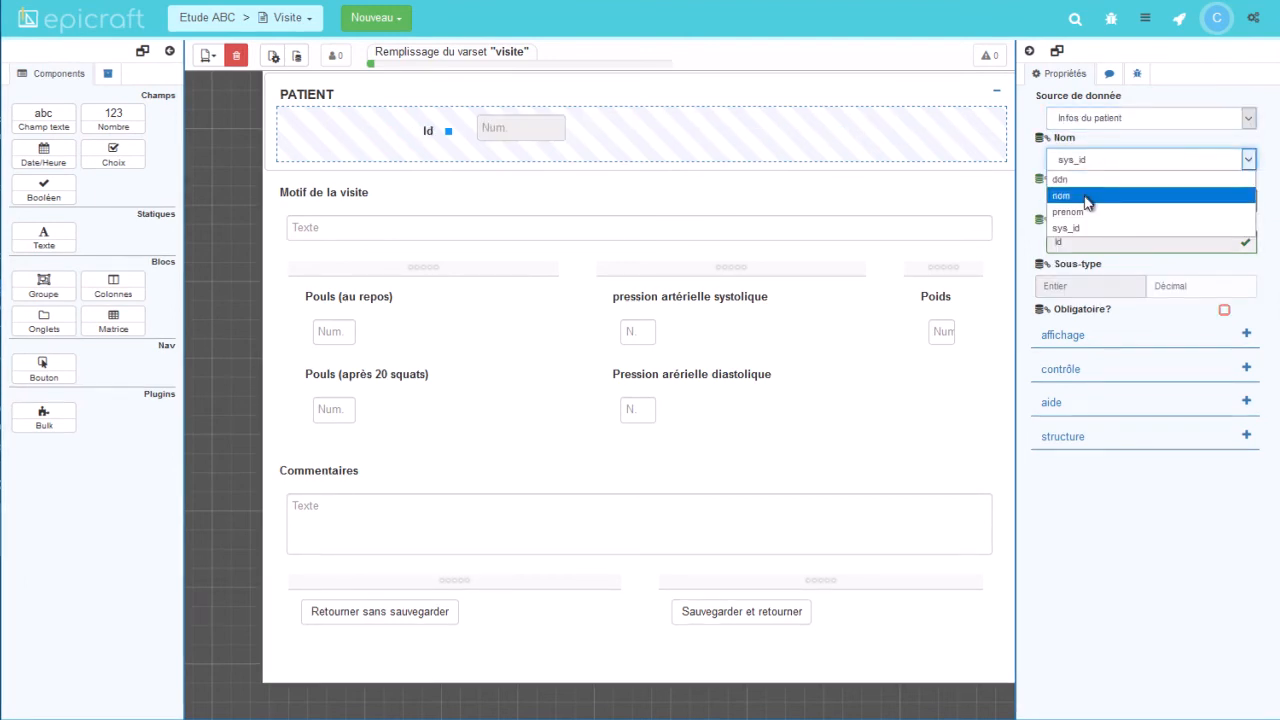
click(1087, 197)
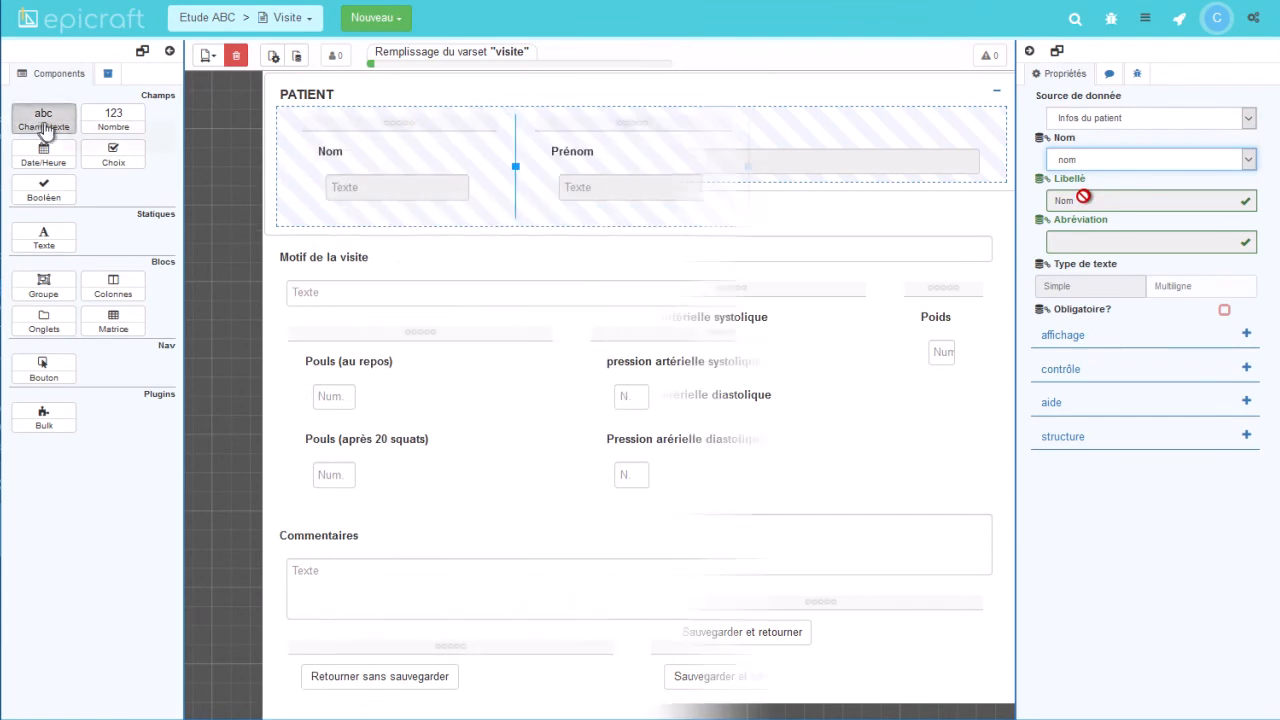
drag(43, 119, 885, 175)
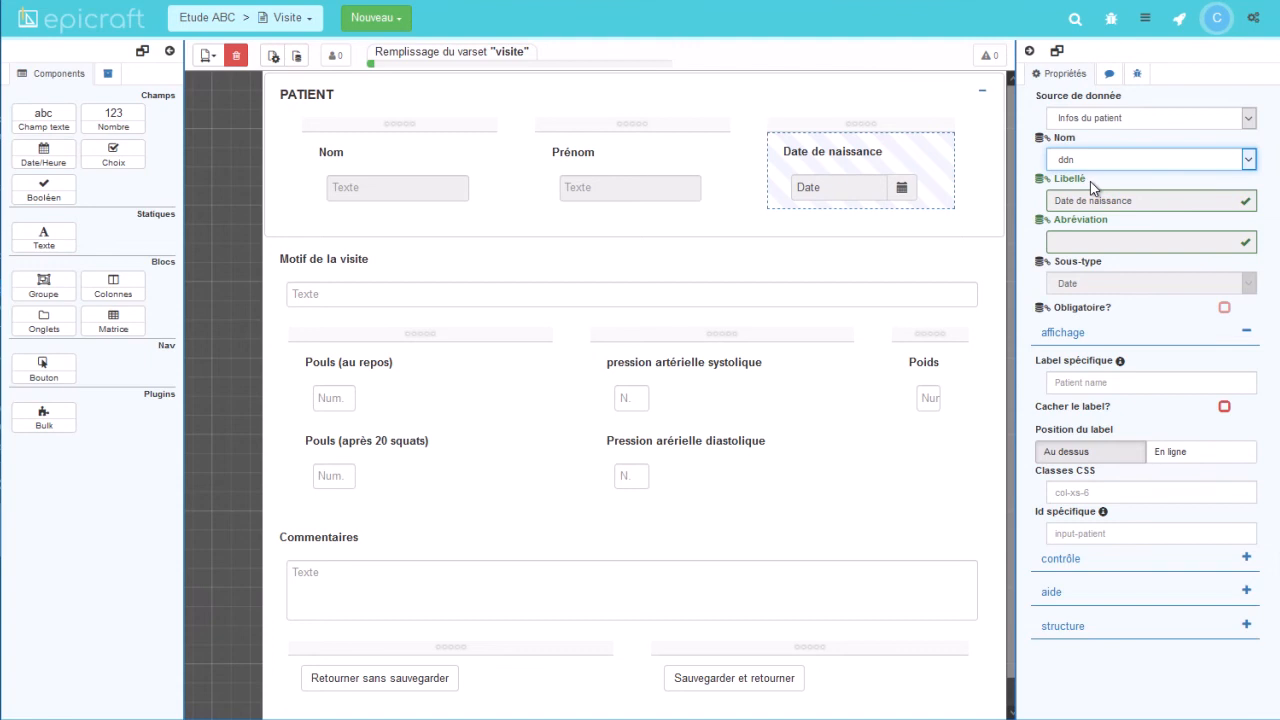
Deploy the app and preview a new visit showing the patient's name, first name and birth date.
click(1182, 22)
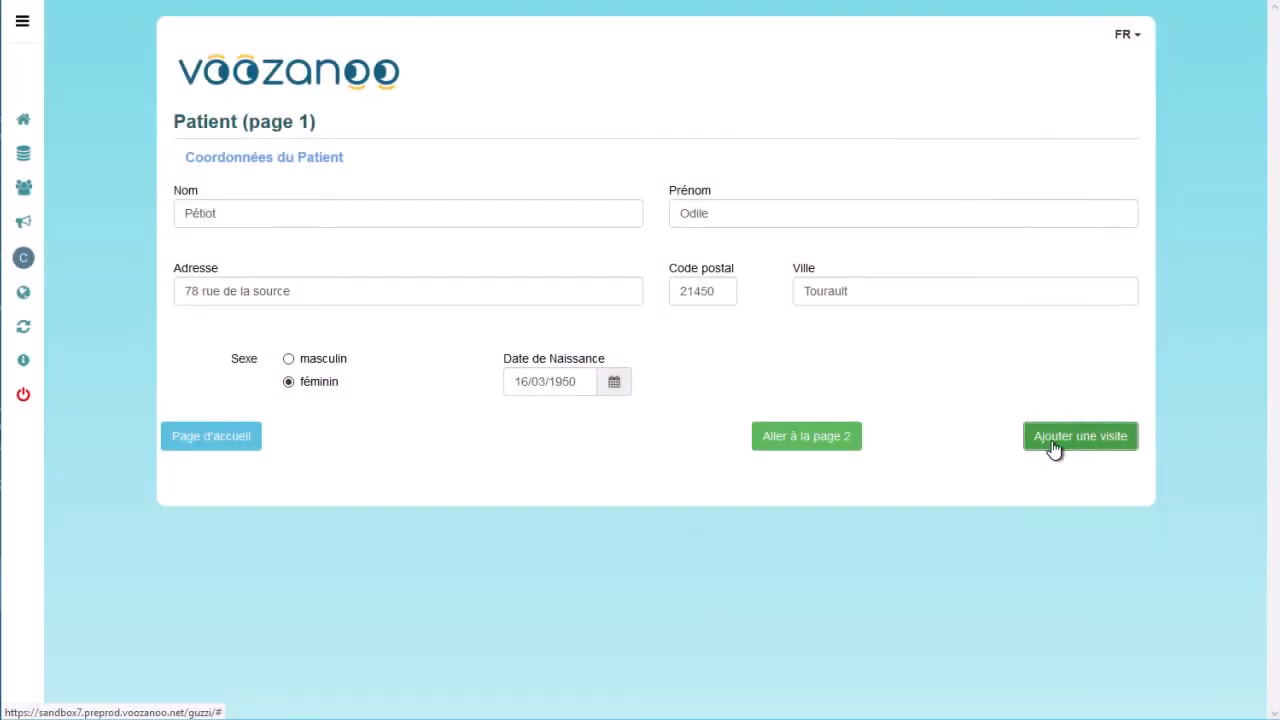
click(1052, 440)
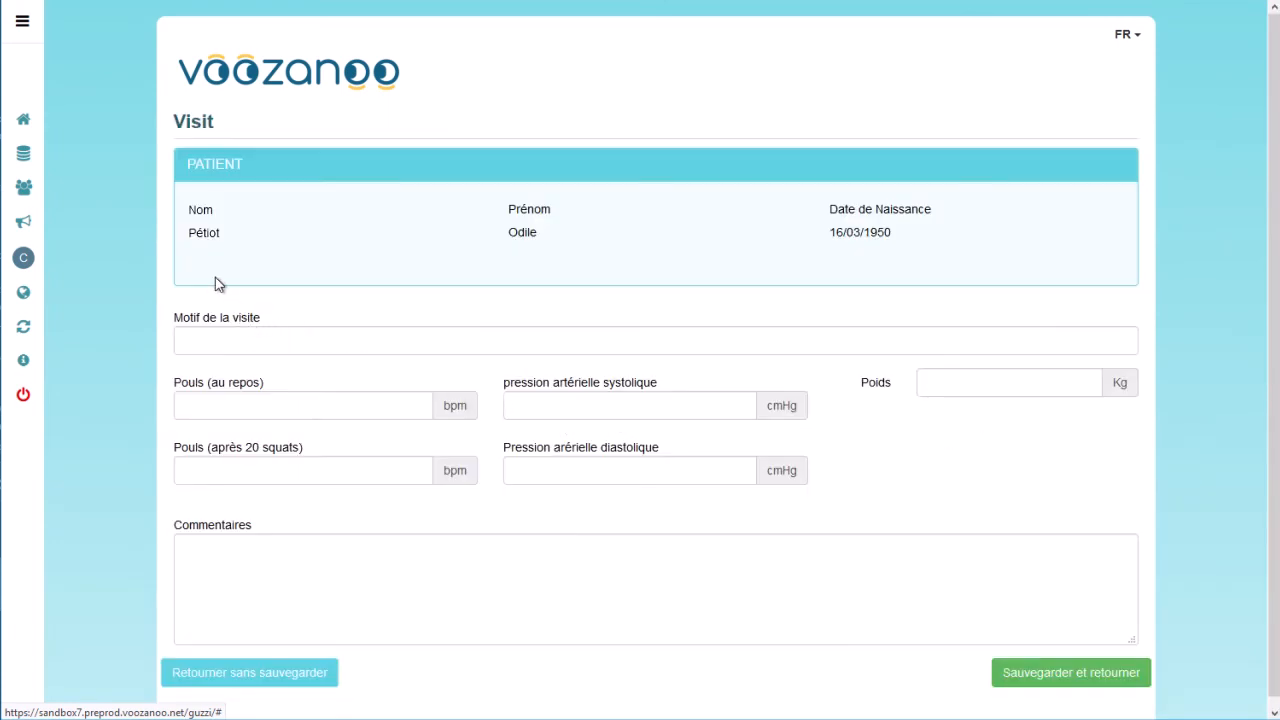
click(199, 340)
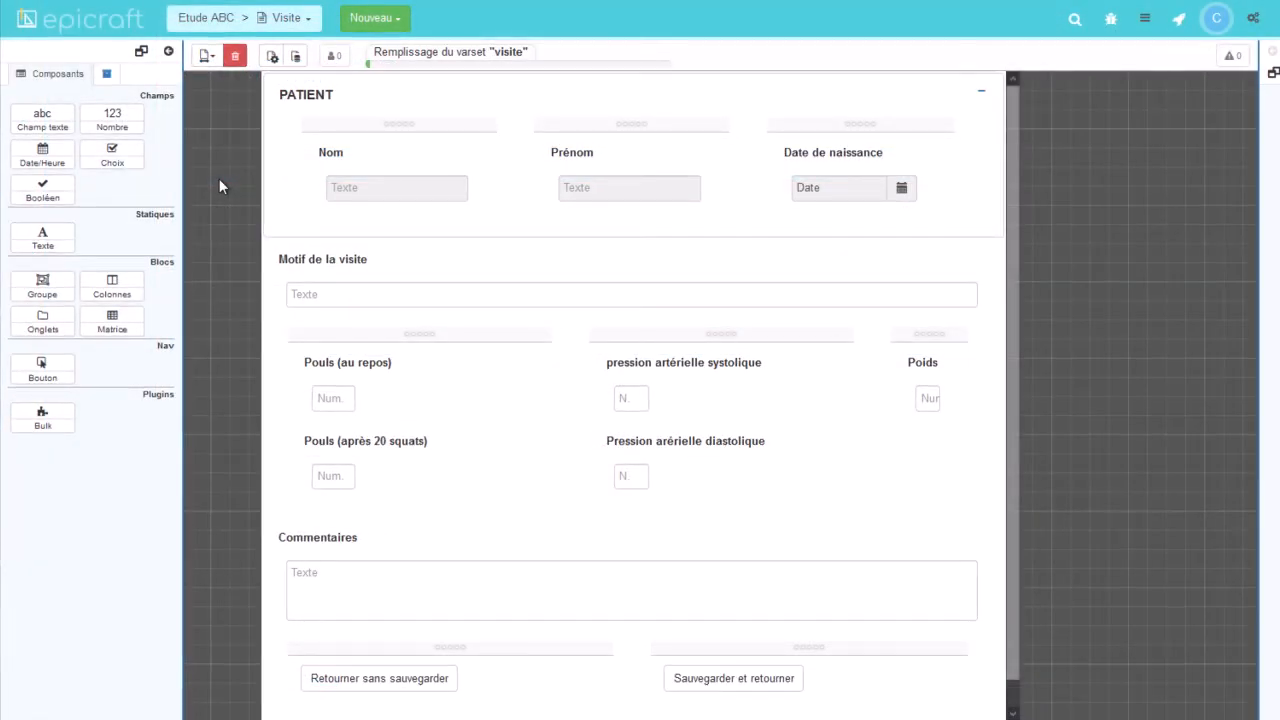
Create a Libre data source labelled 'une requête libre' and browse its Modèles templates.
click(297, 57)
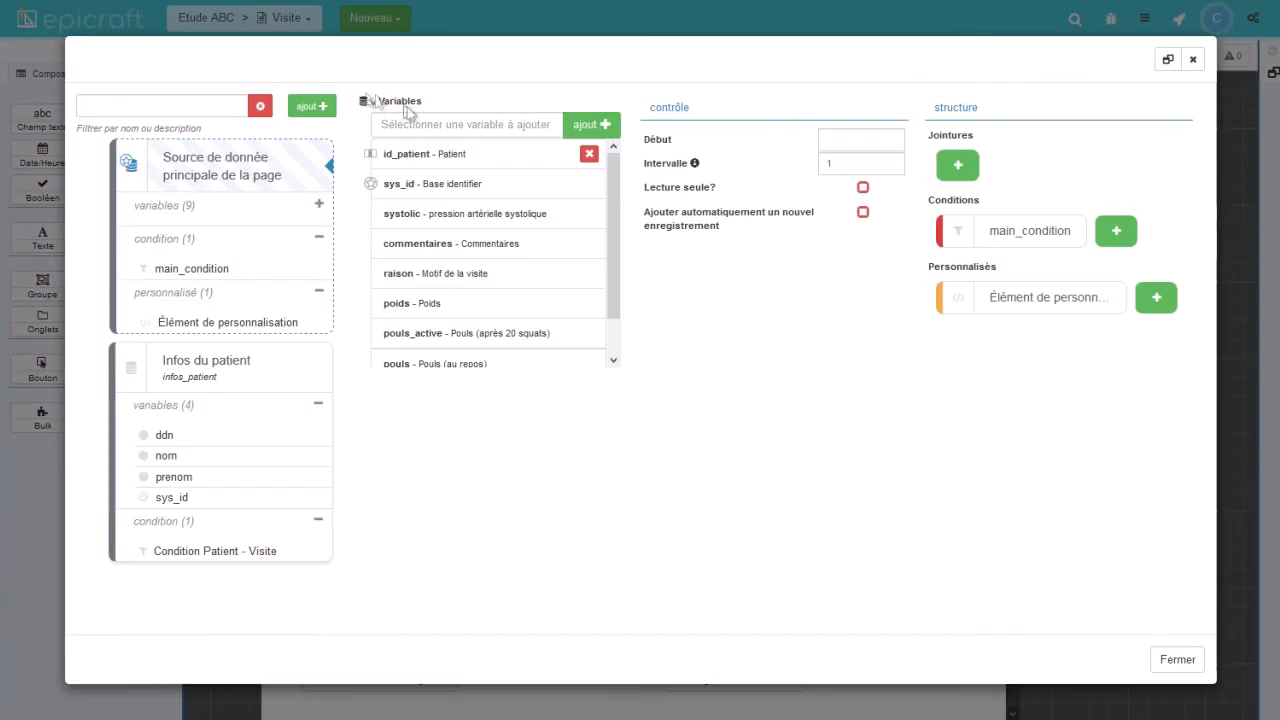
click(314, 105)
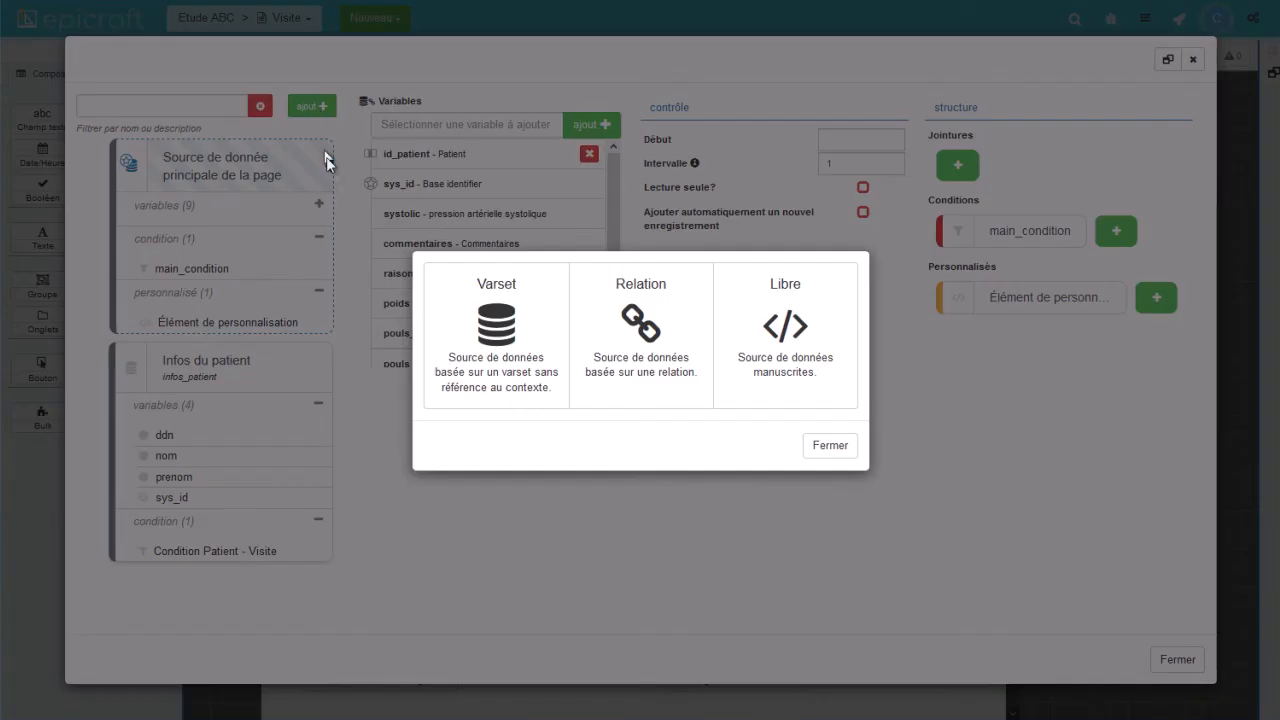
click(785, 318)
click(577, 418)
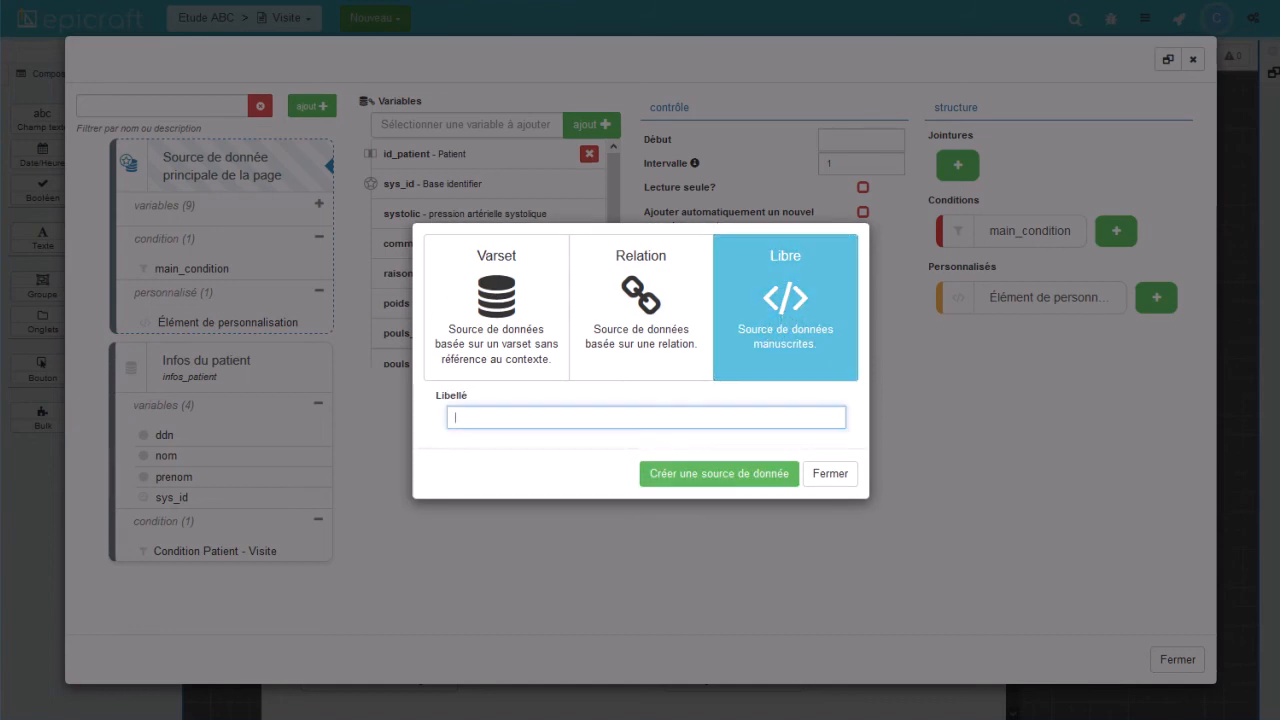
click(727, 475)
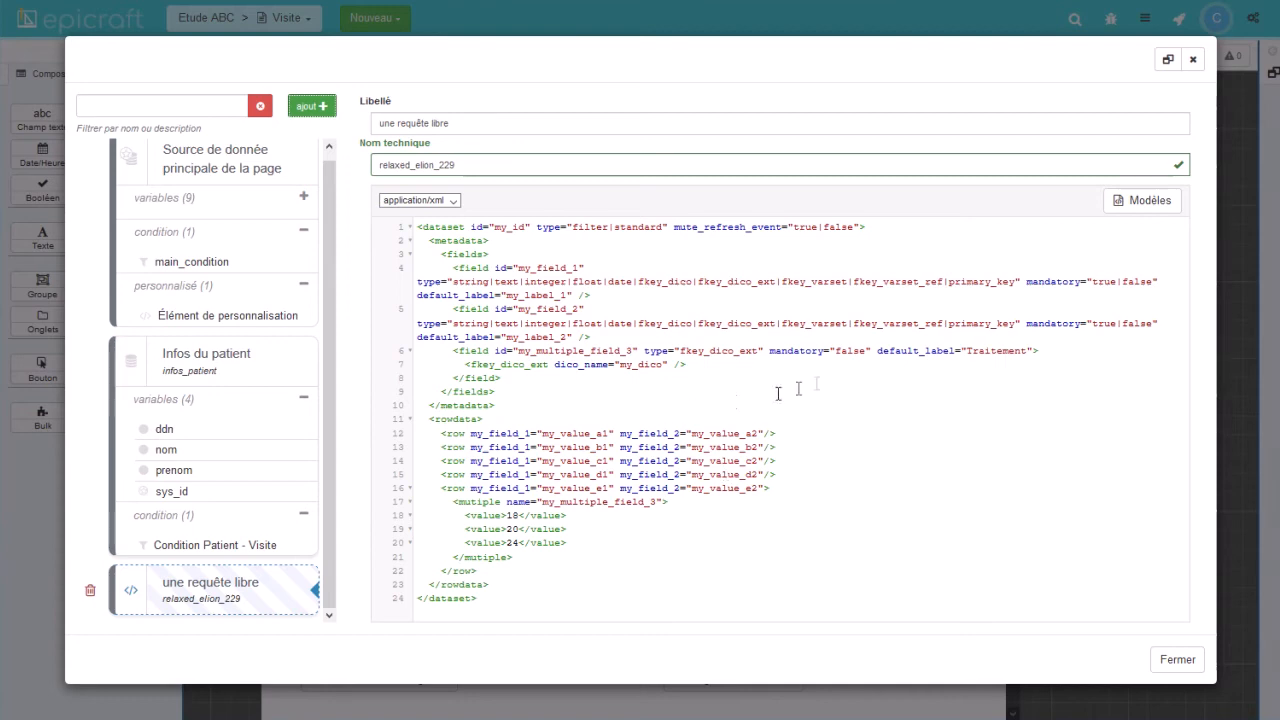
click(1130, 204)
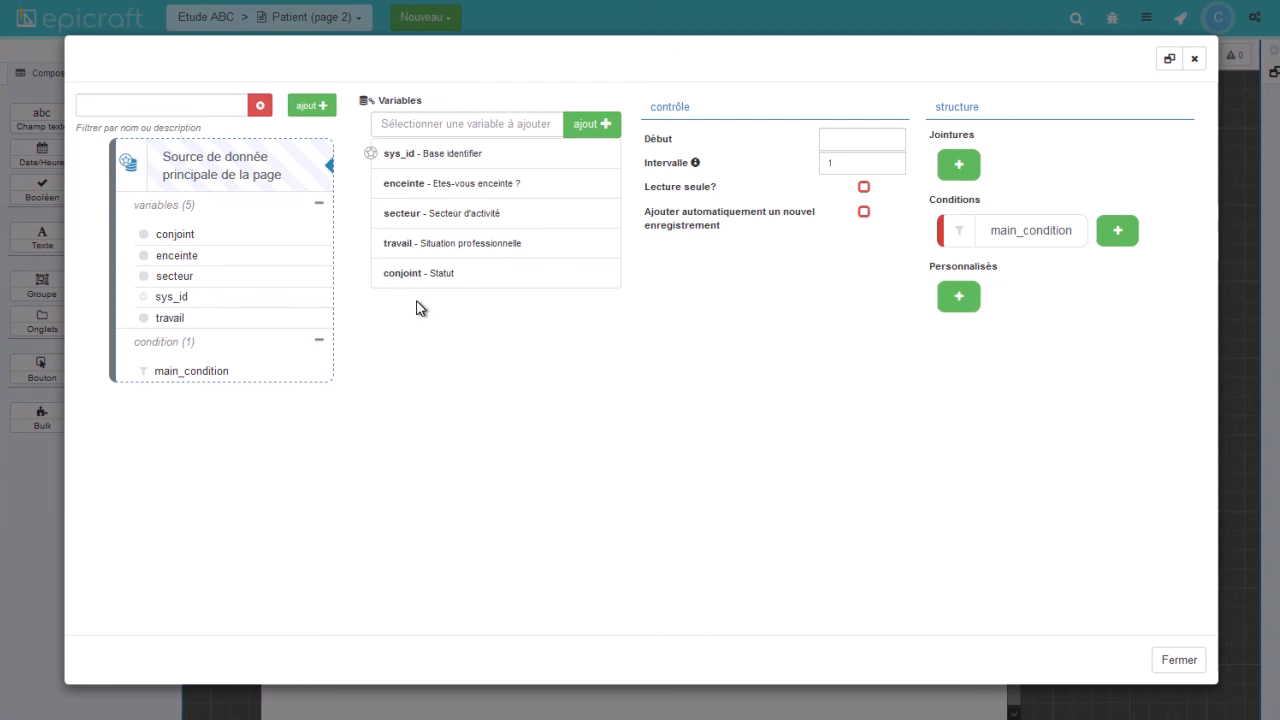
Add the sexe - Sexe variable to the main data source and list Epiconcept's source variables.
click(418, 124)
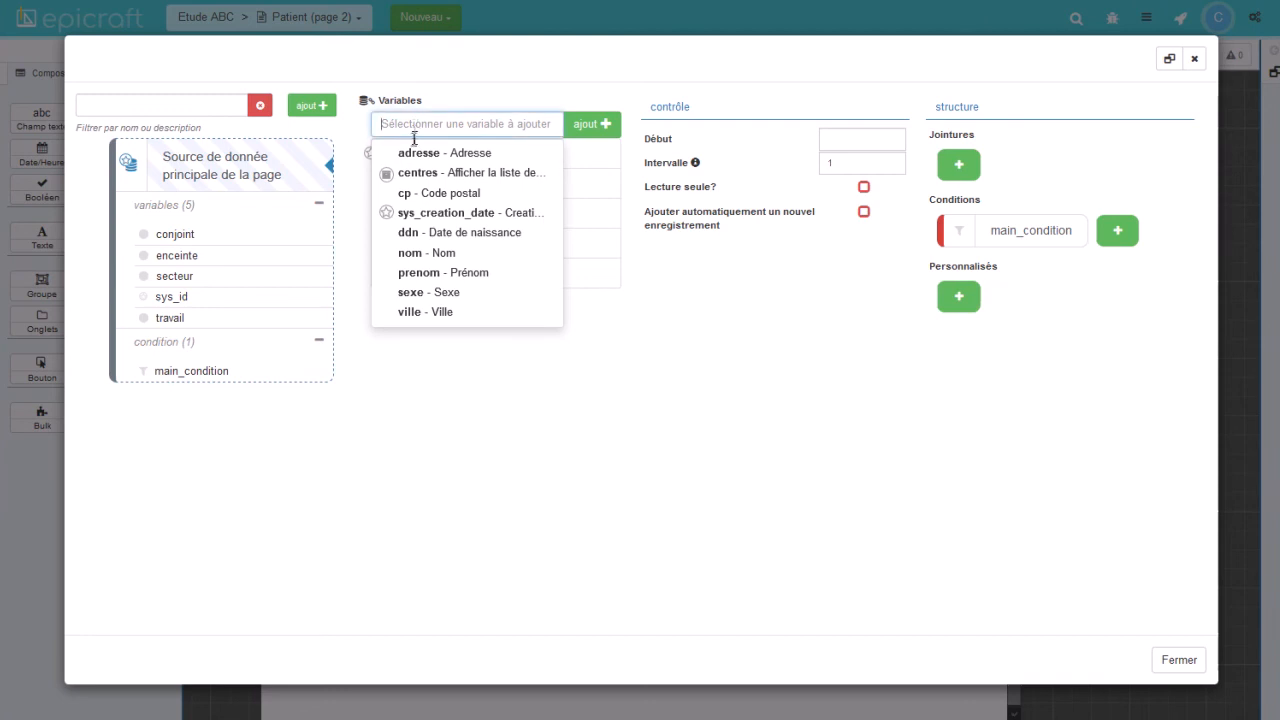
click(418, 292)
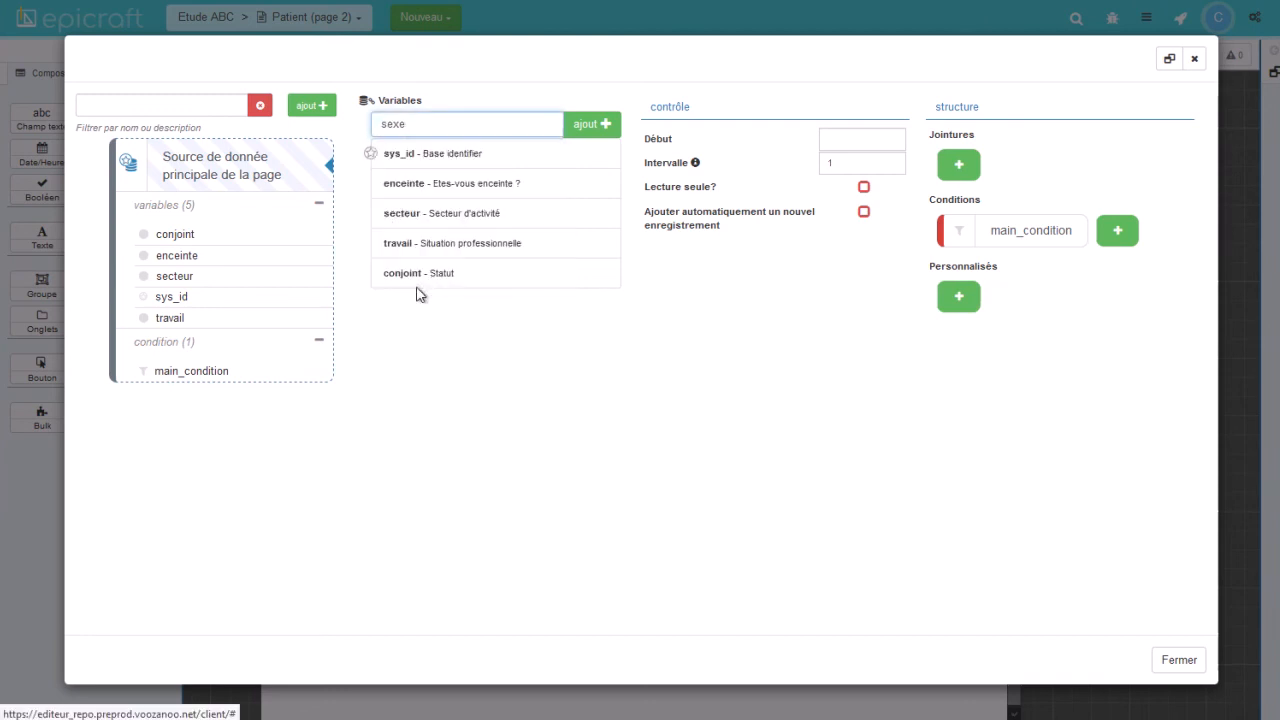
click(585, 130)
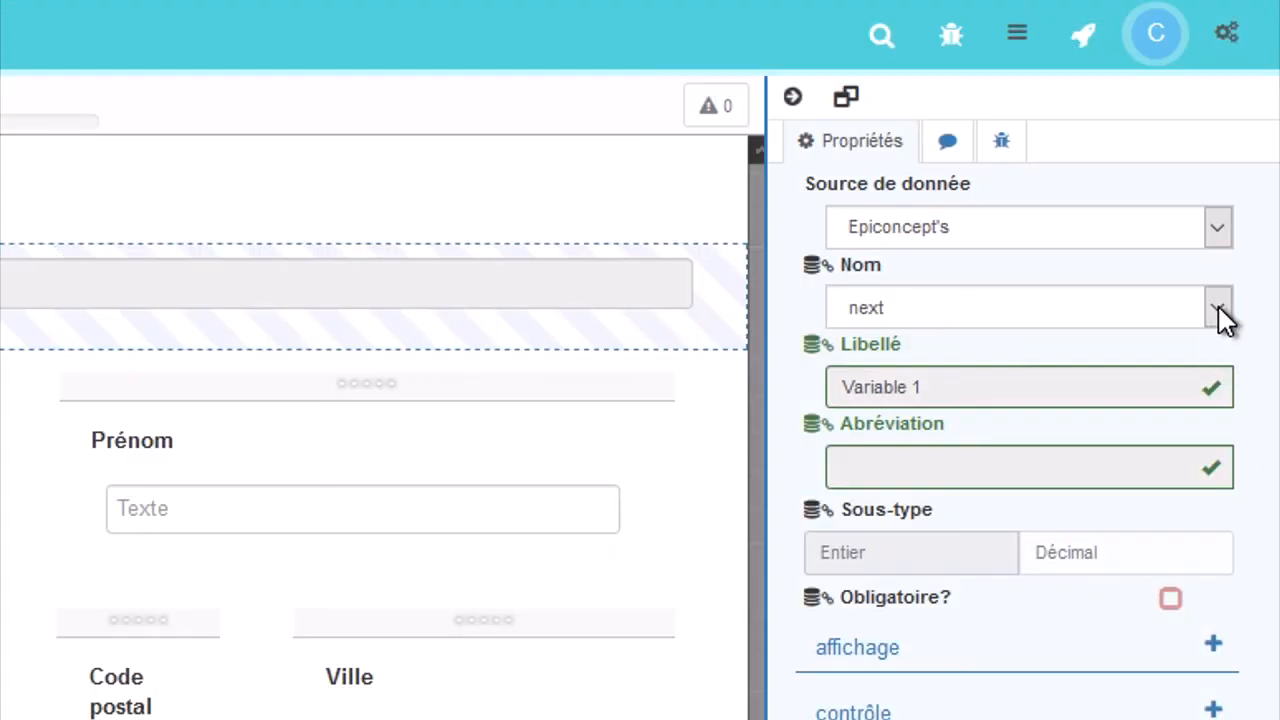
click(1218, 308)
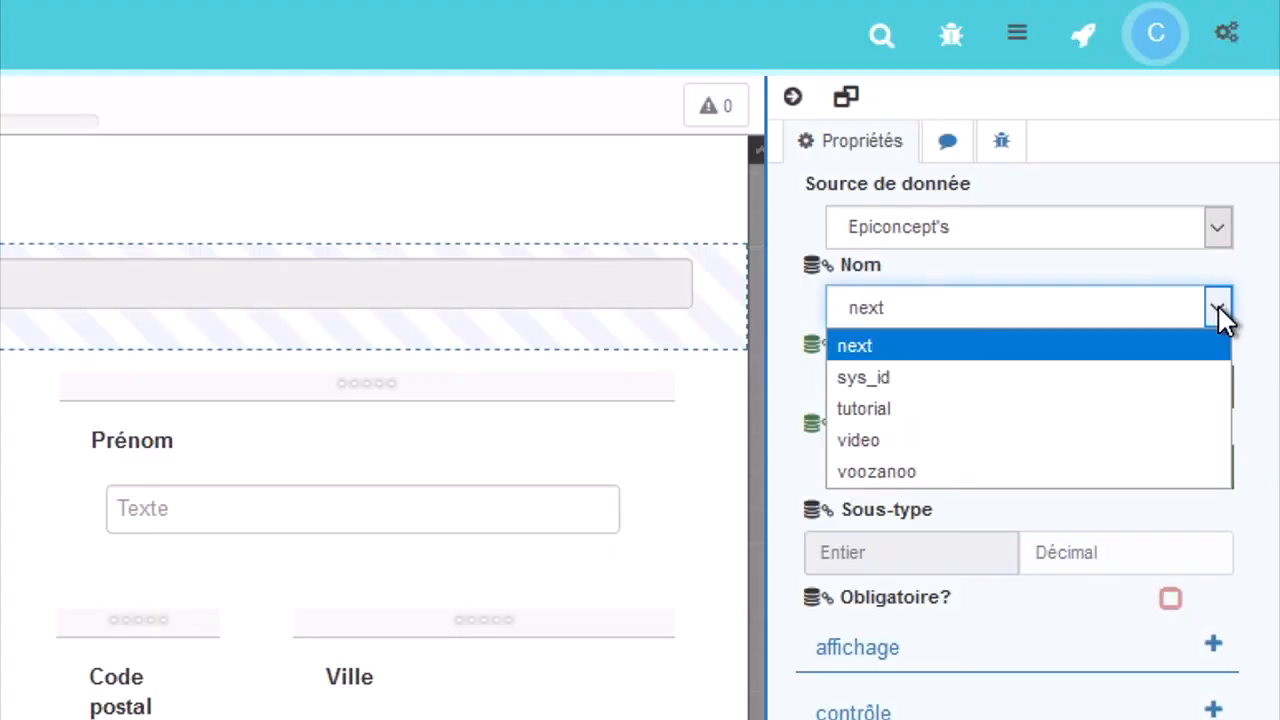